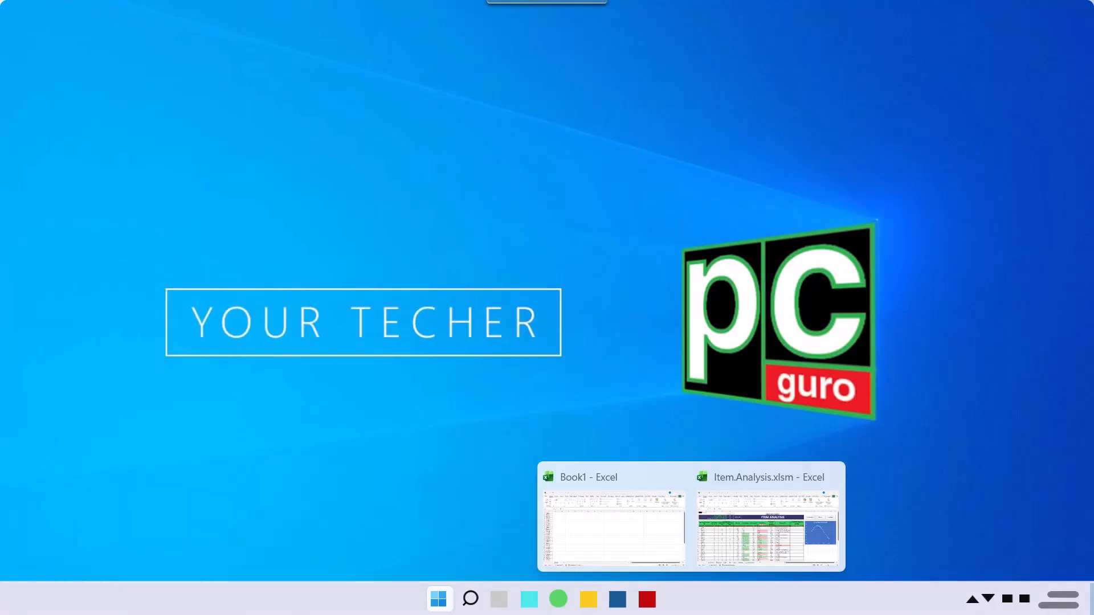
Step: Open the Item.Analysis.xlsm workbook and reset its item analysis form
{"action": "left_click", "coordinate": [697, 569]}
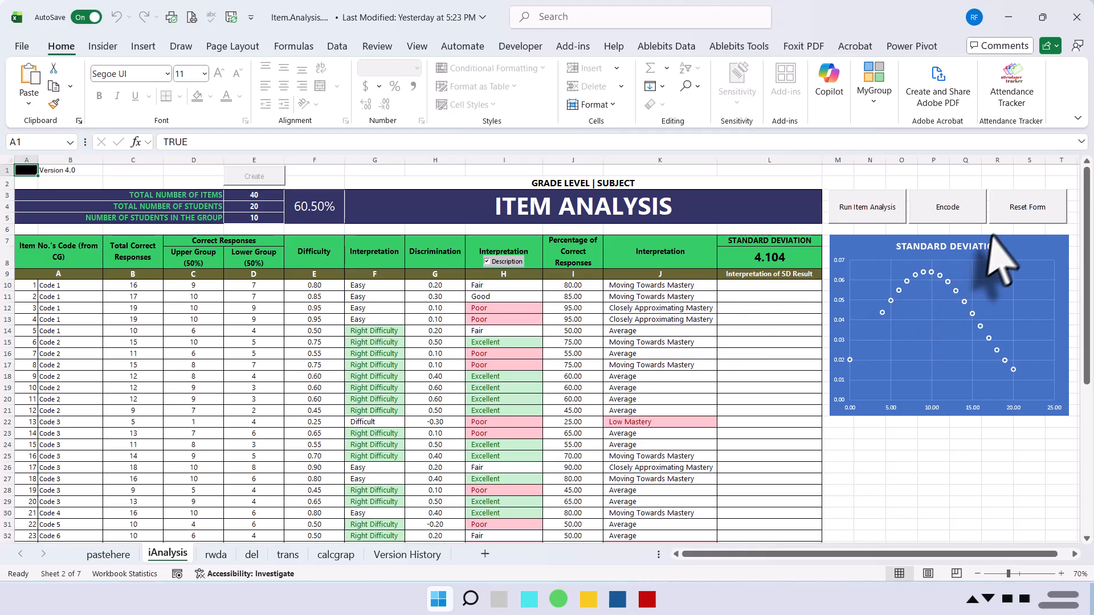
{"action": "left_click", "coordinate": [1014, 212]}
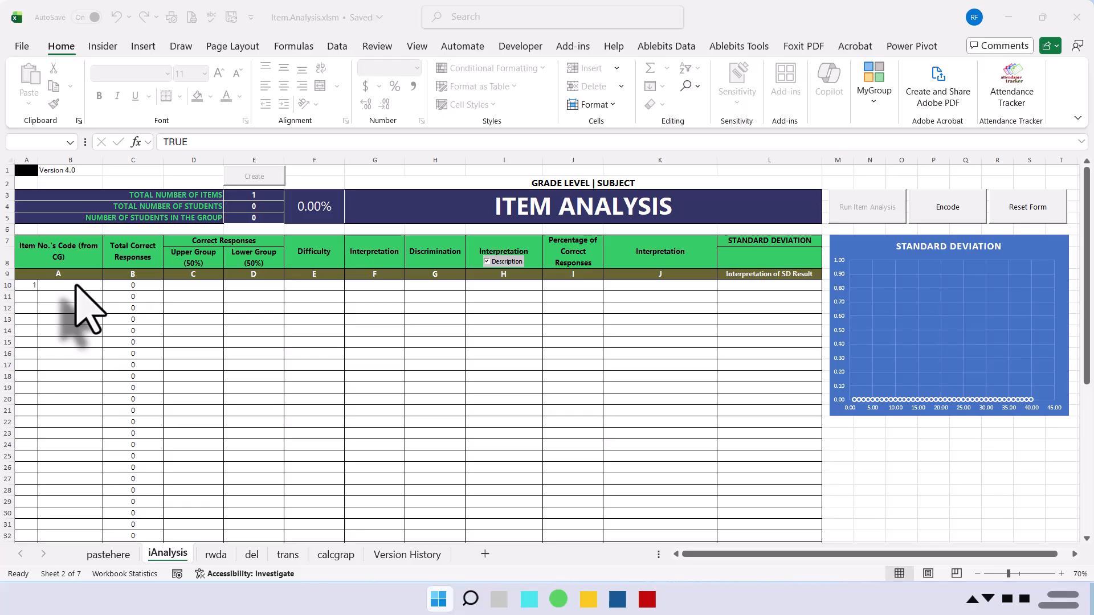
Step: Paste the 40 item codes, Code 1 through Code 7, into the item code column starting at B10, and check the rows
{"action": "scroll", "coordinate": [197, 413], "scroll_direction": "down", "scroll_amount": 5}
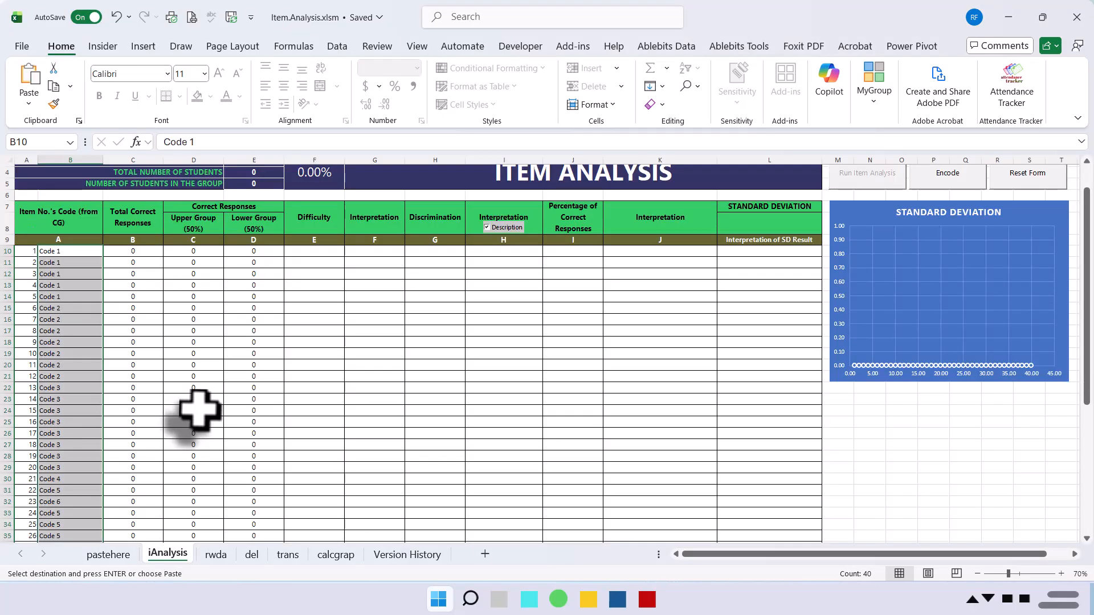
{"action": "scroll", "coordinate": [201, 410], "scroll_direction": "down", "scroll_amount": 4}
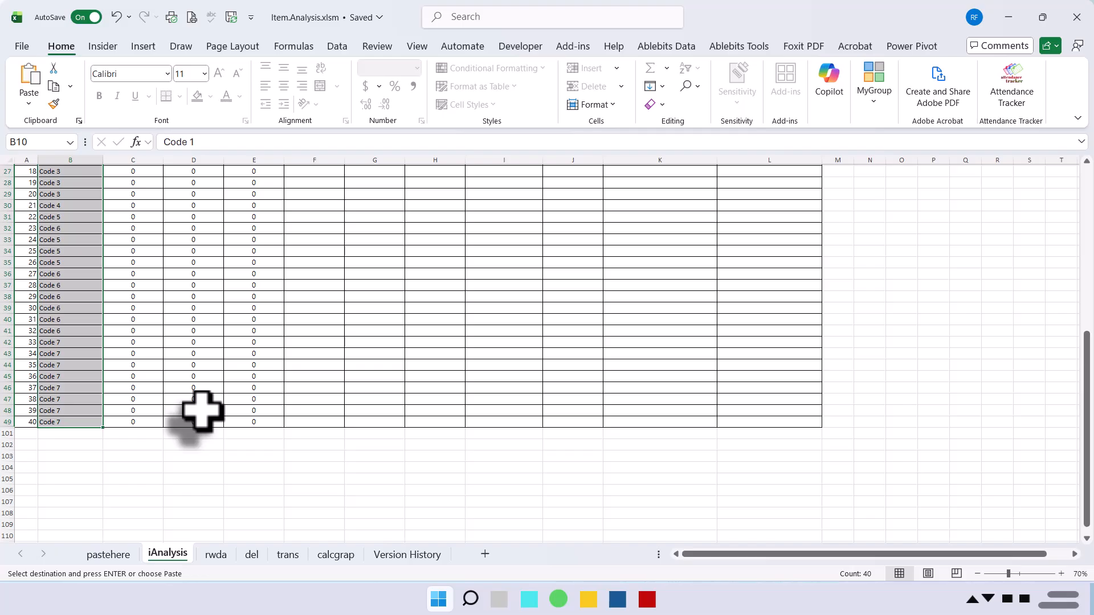
{"action": "scroll", "coordinate": [200, 410], "scroll_direction": "up", "scroll_amount": 9}
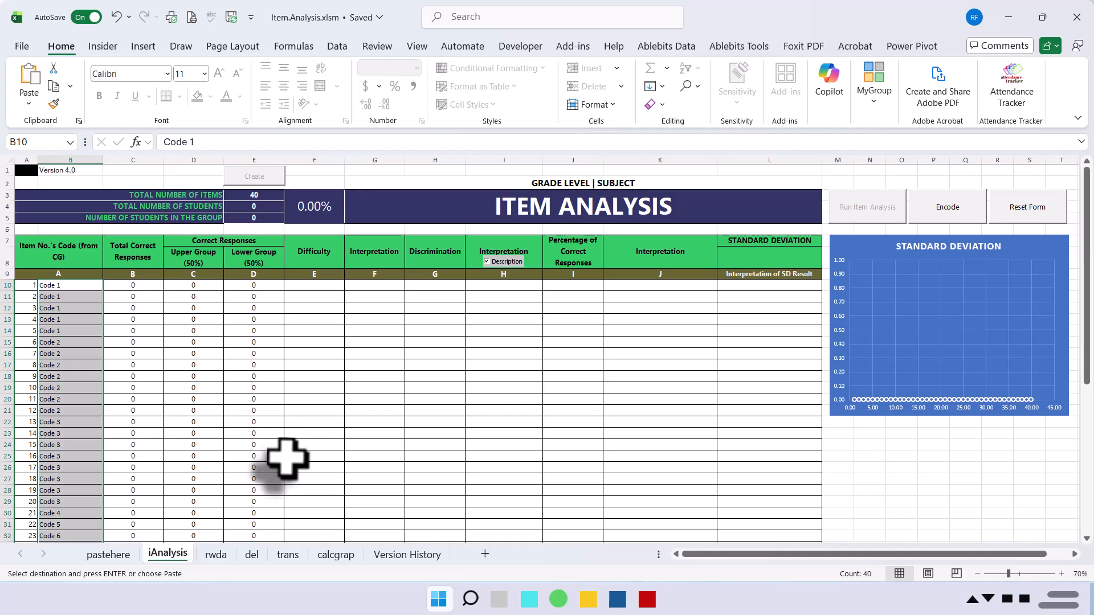
Step: Switch to Firefox, go to the ZipGrade site and open the Class-pcguro-exam quiz from the quizzes list
{"action": "left_click", "coordinate": [359, 599]}
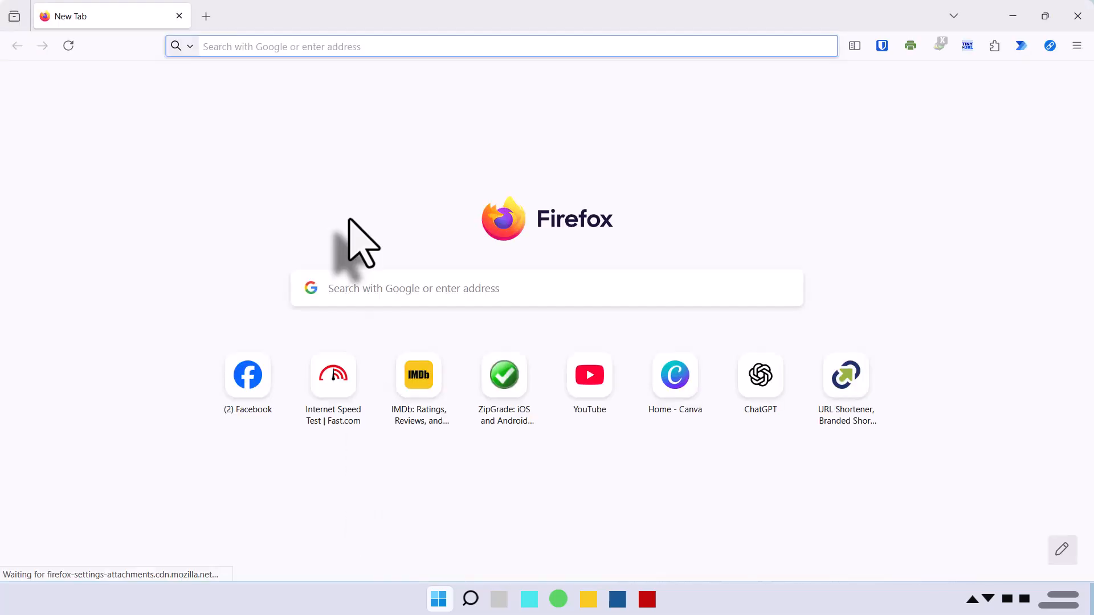
{"action": "left_click", "coordinate": [503, 396]}
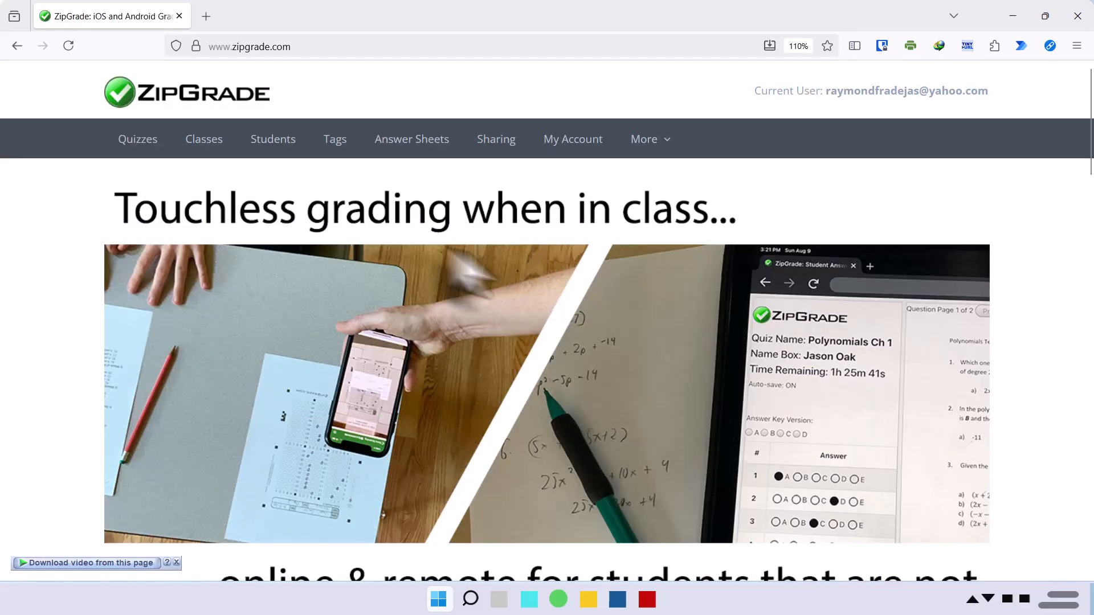
{"action": "left_click", "coordinate": [137, 142]}
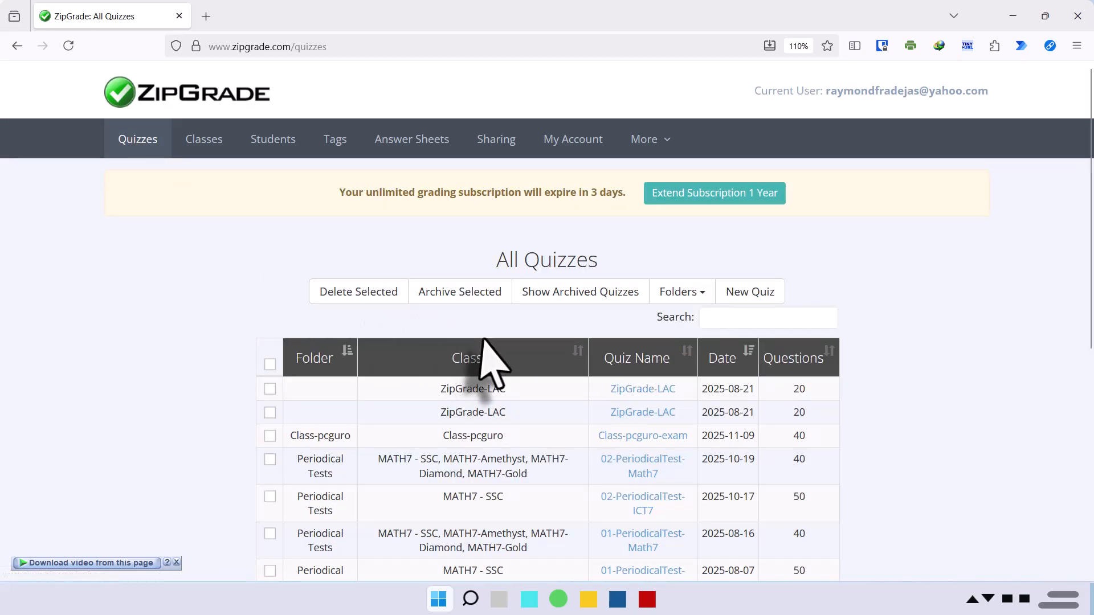
{"action": "scroll", "coordinate": [488, 361], "scroll_direction": "down", "scroll_amount": 2}
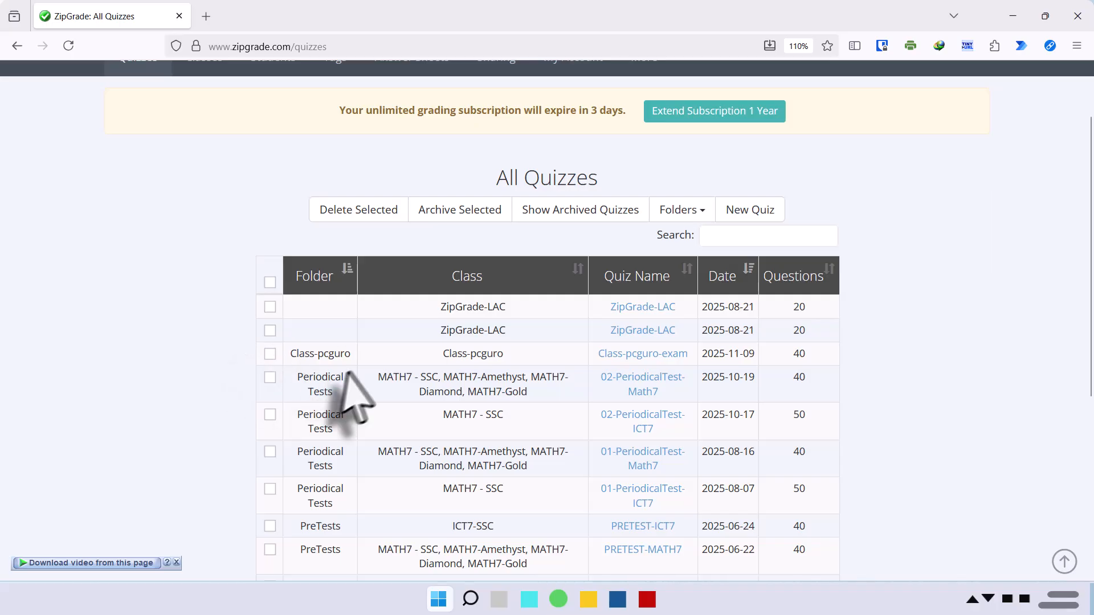
{"action": "left_click", "coordinate": [679, 356]}
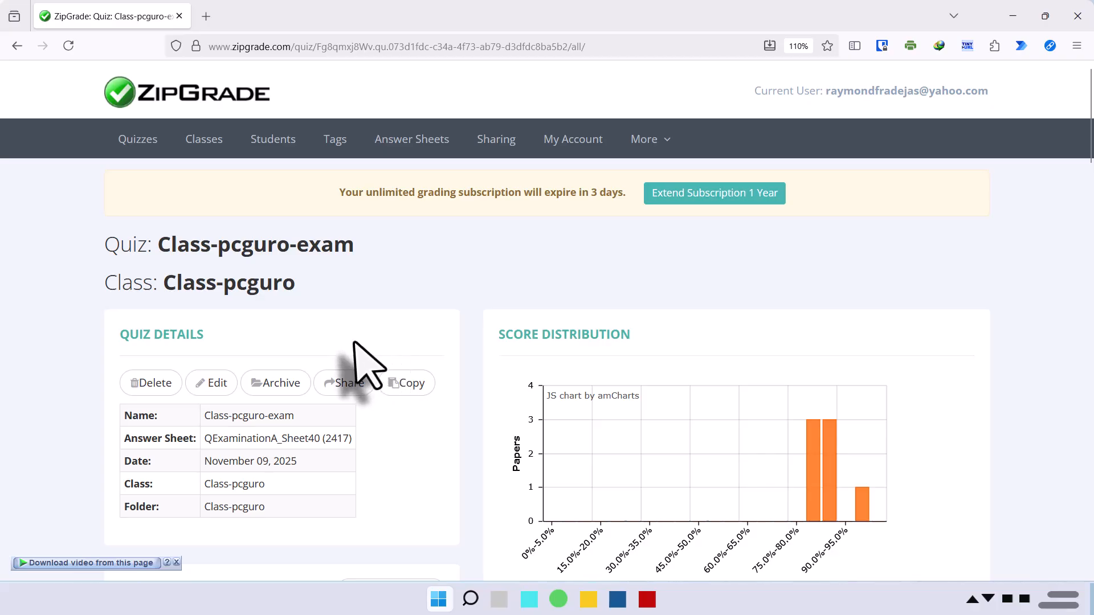
Step: Open the Custom Export Wizard for Excel from the quiz statistics of Class-pcguro-exam
{"action": "scroll", "coordinate": [351, 360], "scroll_direction": "down", "scroll_amount": 2}
{"action": "scroll", "coordinate": [351, 361], "scroll_direction": "down", "scroll_amount": 2}
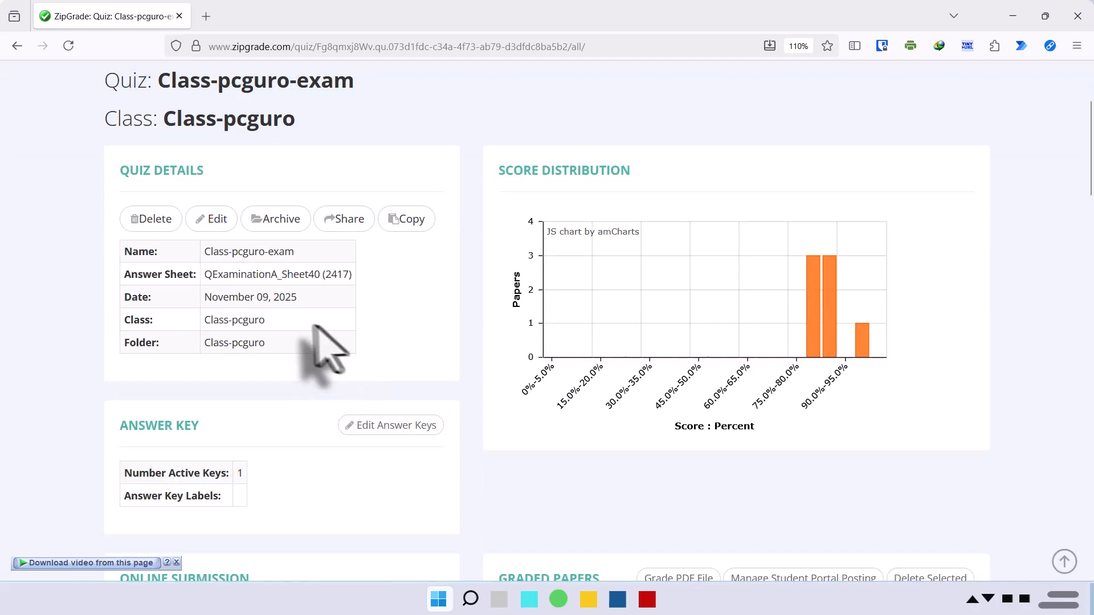
{"action": "scroll", "coordinate": [296, 323], "scroll_direction": "down", "scroll_amount": 4}
{"action": "scroll", "coordinate": [308, 347], "scroll_direction": "down", "scroll_amount": 2}
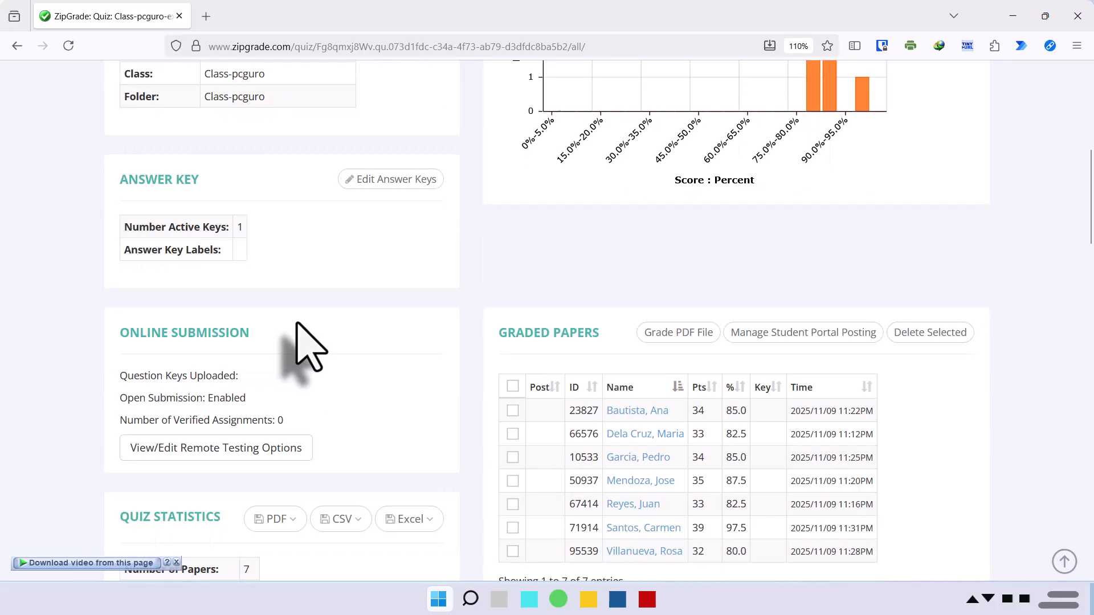
{"action": "scroll", "coordinate": [308, 347], "scroll_direction": "down", "scroll_amount": 4}
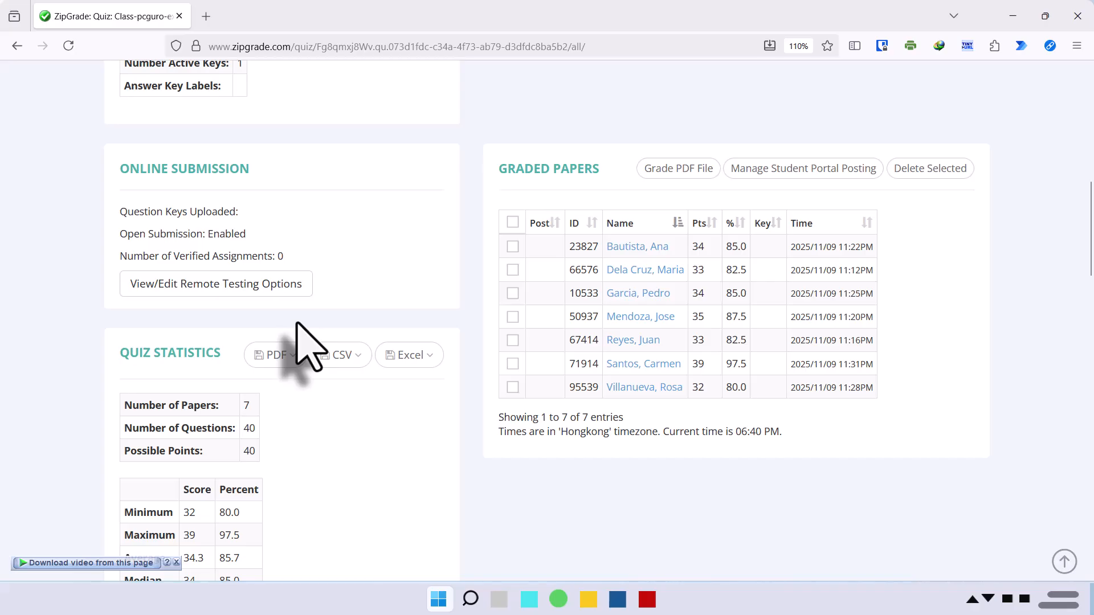
{"action": "scroll", "coordinate": [297, 324], "scroll_direction": "down", "scroll_amount": 6}
{"action": "scroll", "coordinate": [306, 330], "scroll_direction": "up", "scroll_amount": 2}
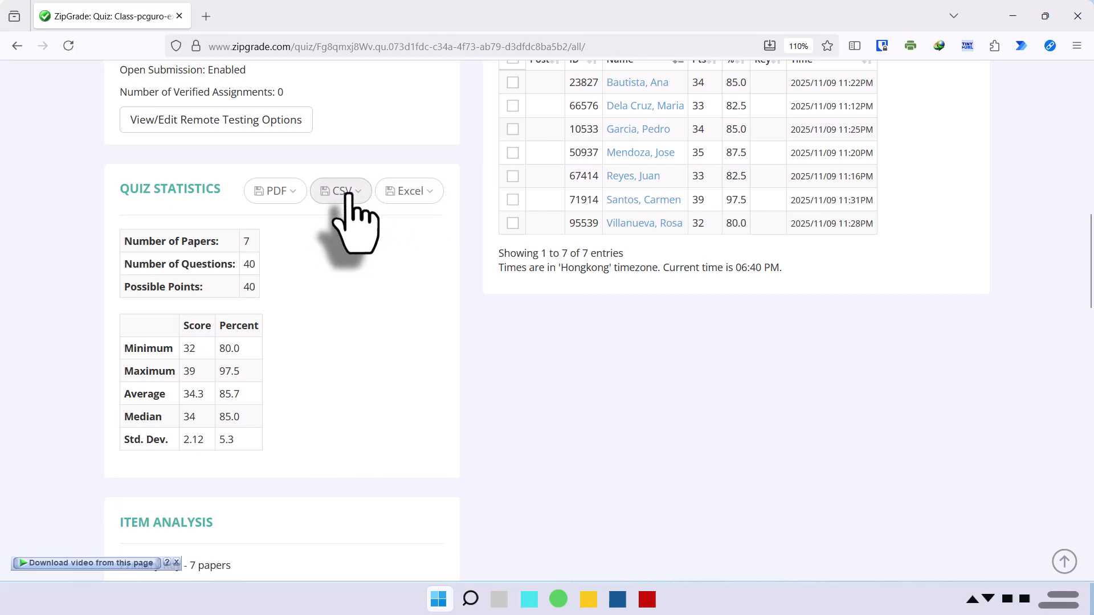
{"action": "left_click", "coordinate": [418, 197]}
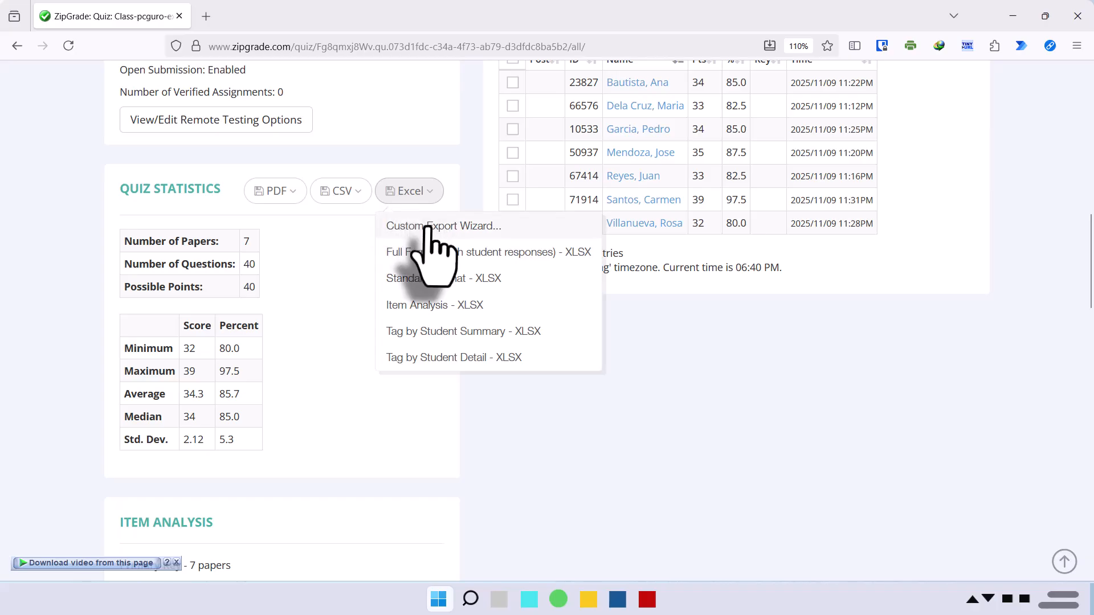
{"action": "left_click", "coordinate": [459, 228]}
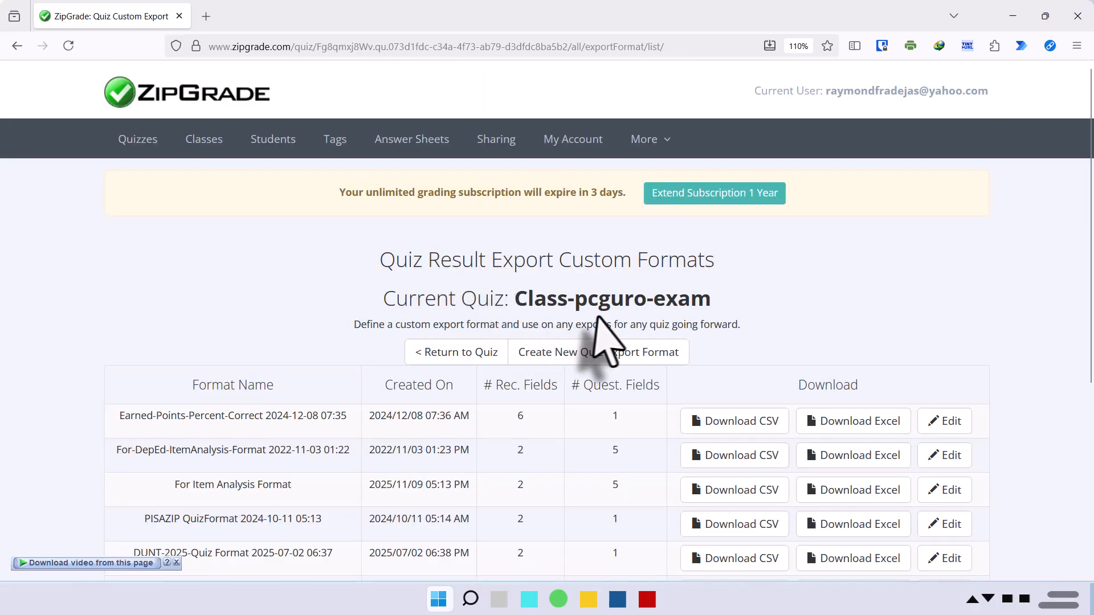
Step: Create a new quiz export format and name it "Item Analysis Custom Format"
{"action": "scroll", "coordinate": [597, 317], "scroll_direction": "down", "scroll_amount": 3}
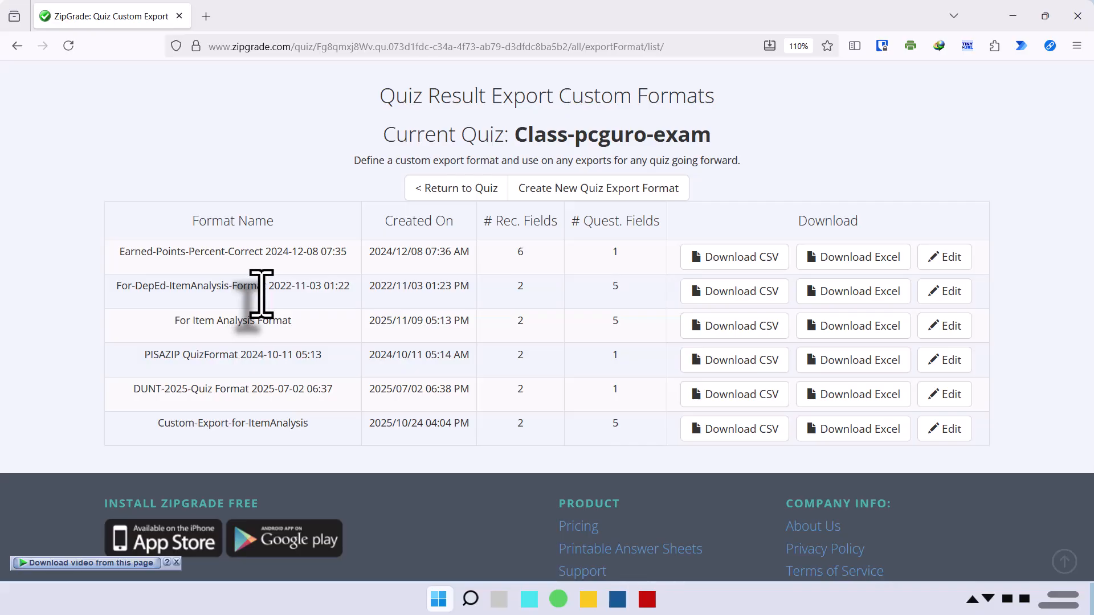
{"action": "left_click", "coordinate": [587, 193]}
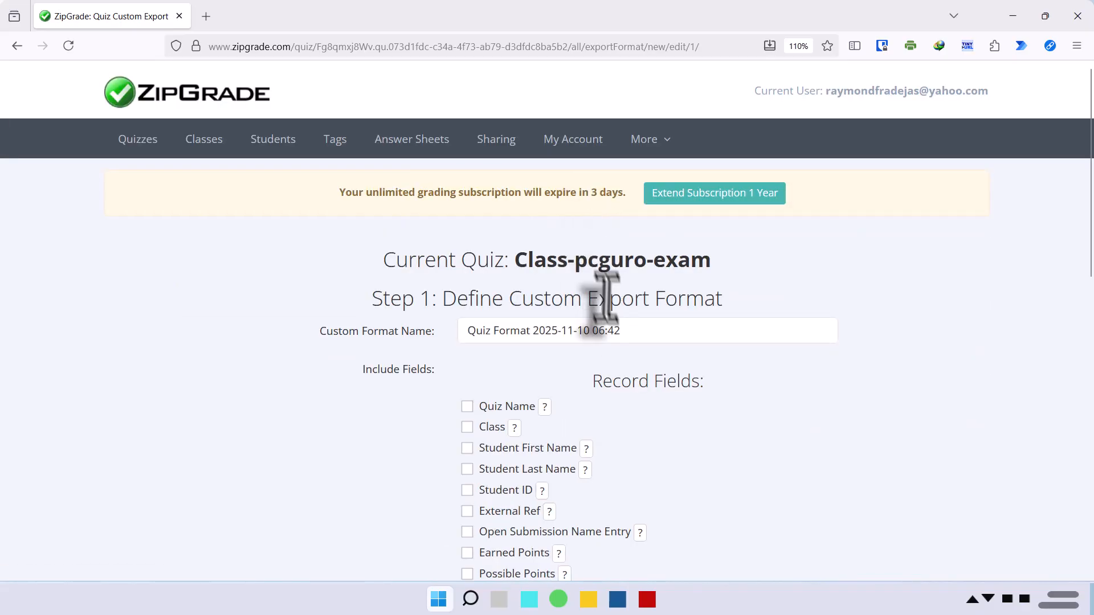
{"action": "left_click_drag", "start_coordinate": [627, 331], "coordinate": [446, 333]}
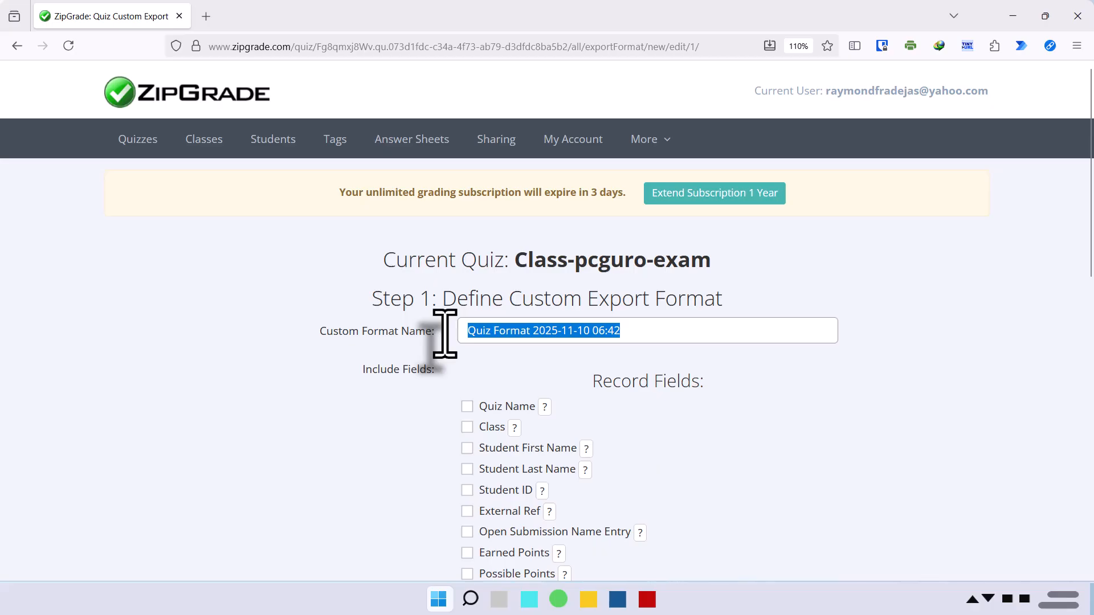
{"action": "type", "text": "Ite"}
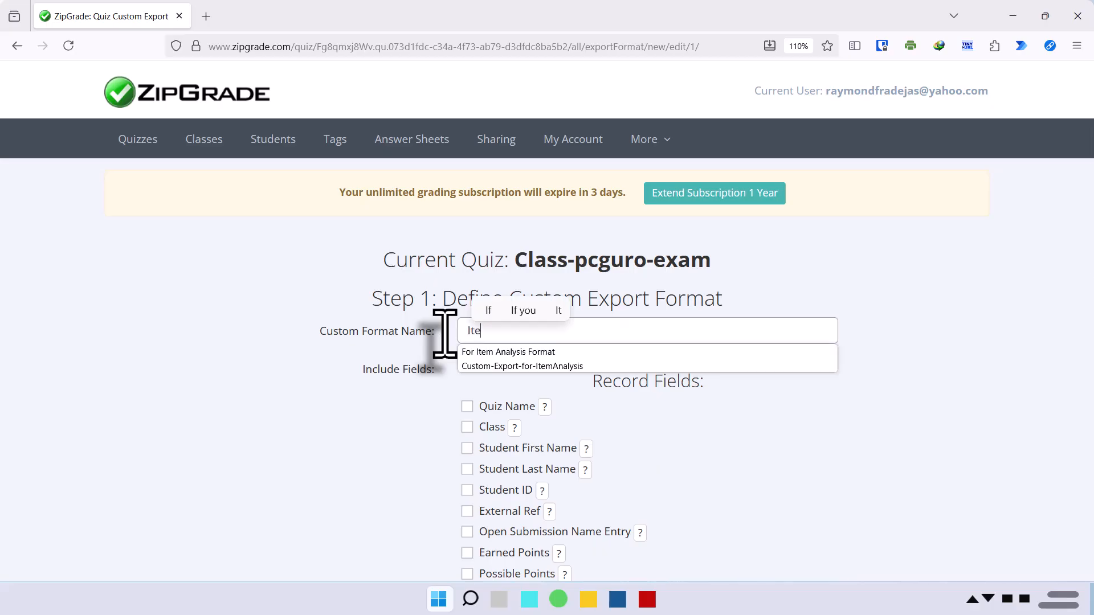
{"action": "type", "text": "m Anal"}
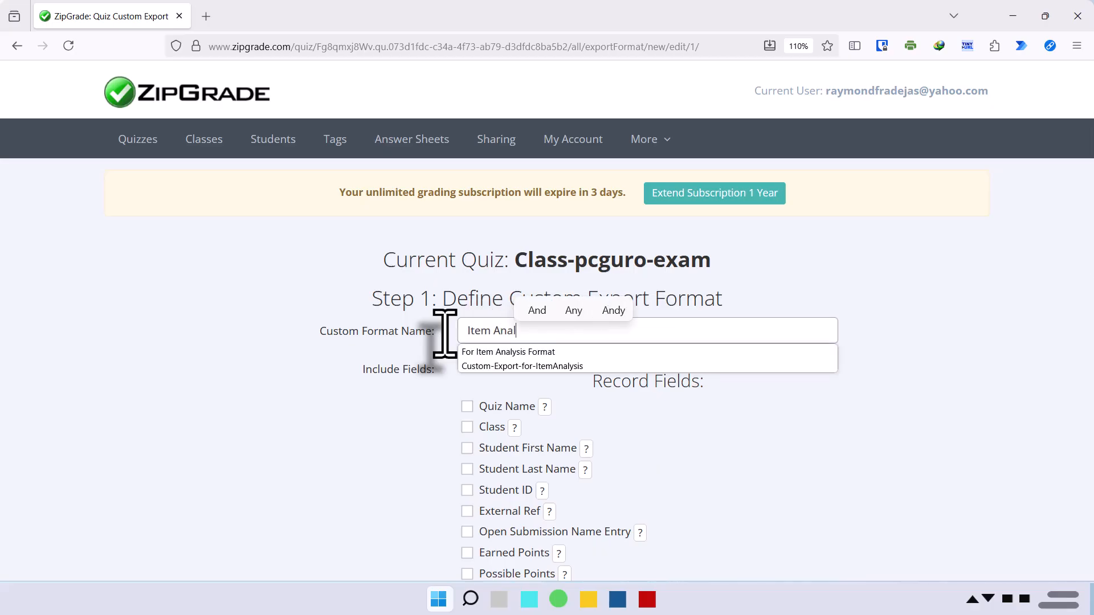
{"action": "type", "text": "ysis Custom Format"}
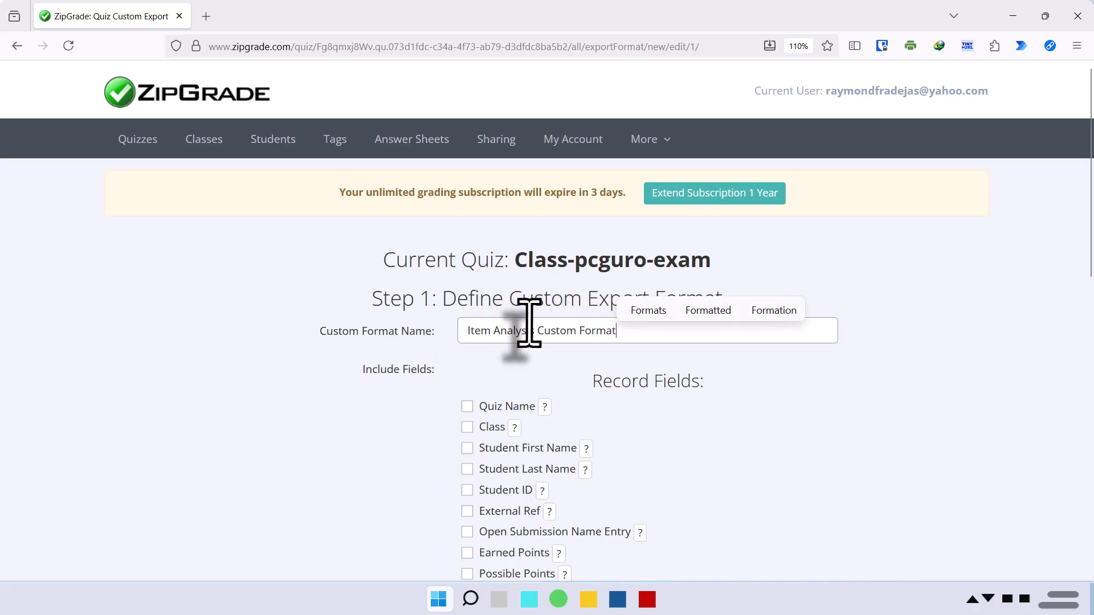
Step: Include the record fields Student First Name and Earned Points in the custom export format
{"action": "scroll", "coordinate": [517, 315], "scroll_direction": "down", "scroll_amount": 2}
{"action": "scroll", "coordinate": [516, 315], "scroll_direction": "down", "scroll_amount": 2}
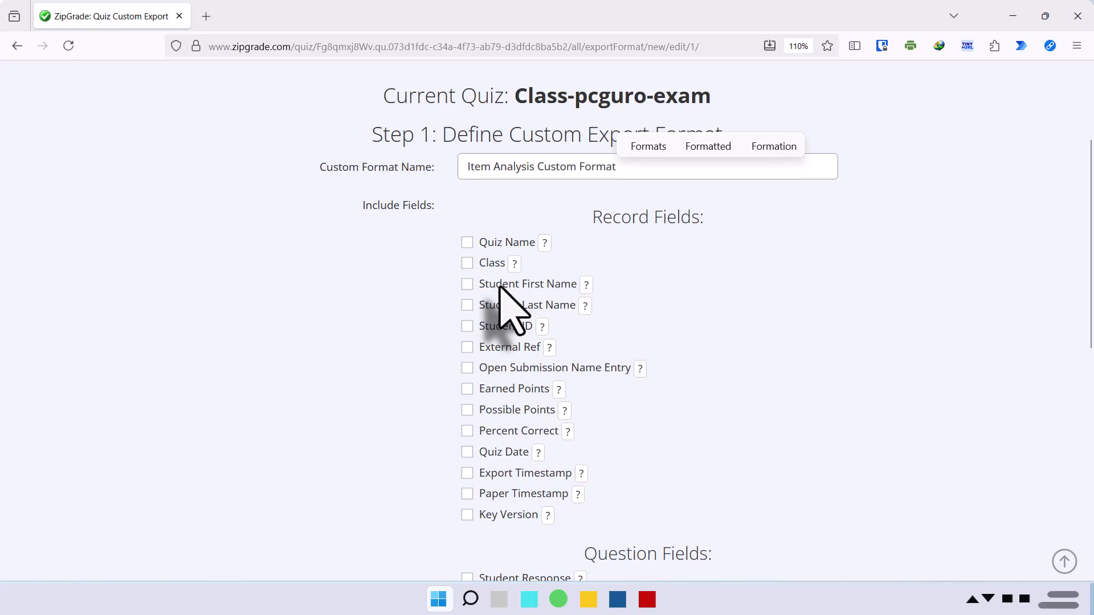
{"action": "scroll", "coordinate": [505, 305], "scroll_direction": "down", "scroll_amount": 2}
{"action": "scroll", "coordinate": [501, 290], "scroll_direction": "down", "scroll_amount": 2}
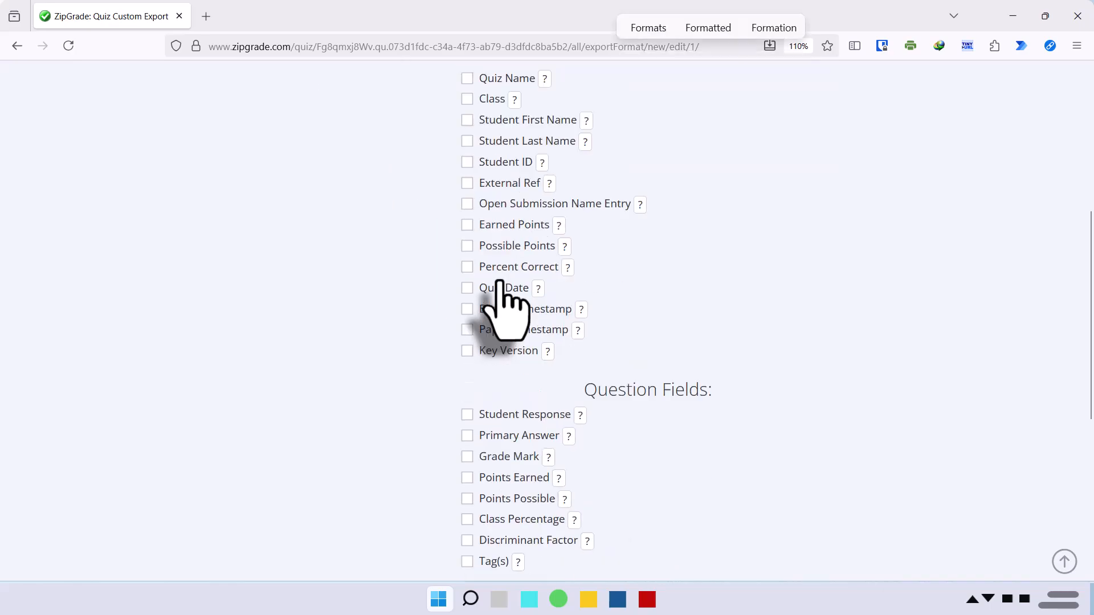
{"action": "scroll", "coordinate": [520, 341], "scroll_direction": "up", "scroll_amount": 2}
{"action": "scroll", "coordinate": [527, 336], "scroll_direction": "down", "scroll_amount": 2}
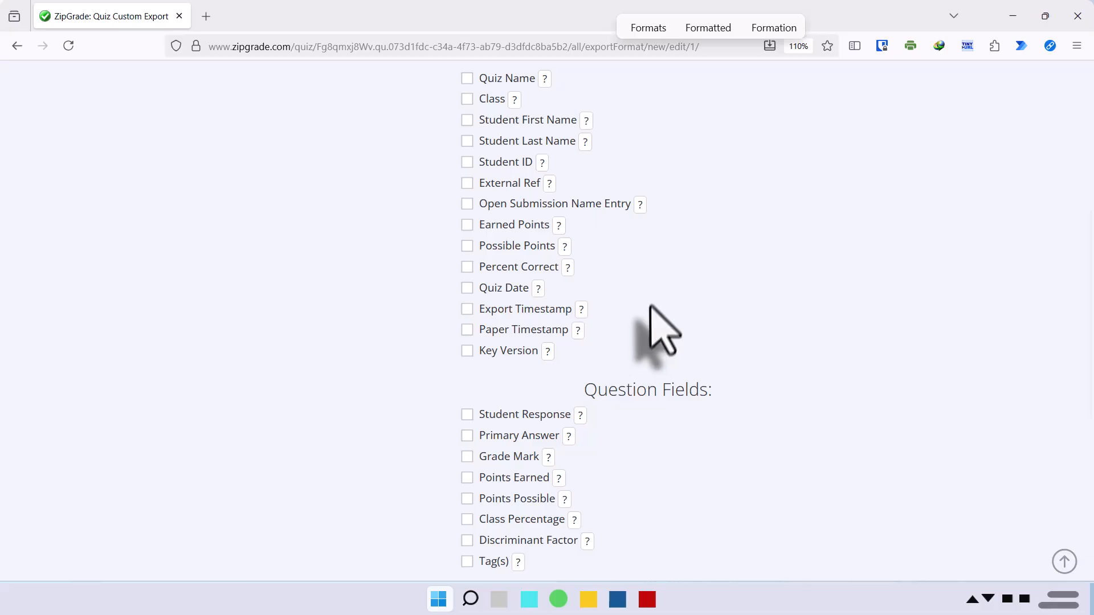
{"action": "scroll", "coordinate": [658, 316], "scroll_direction": "up", "scroll_amount": 2}
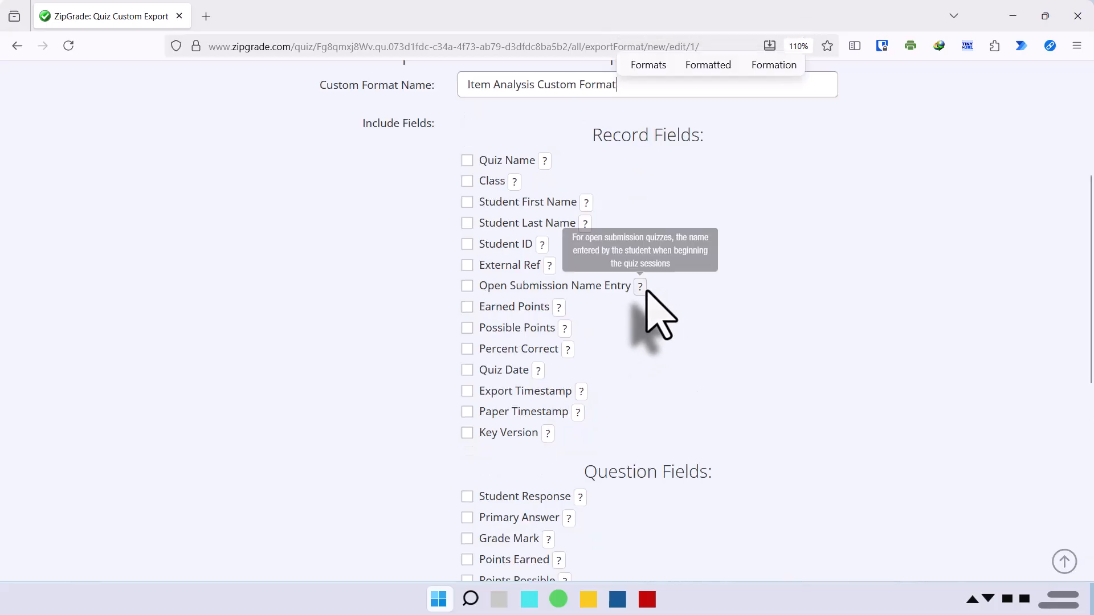
{"action": "left_click", "coordinate": [467, 205]}
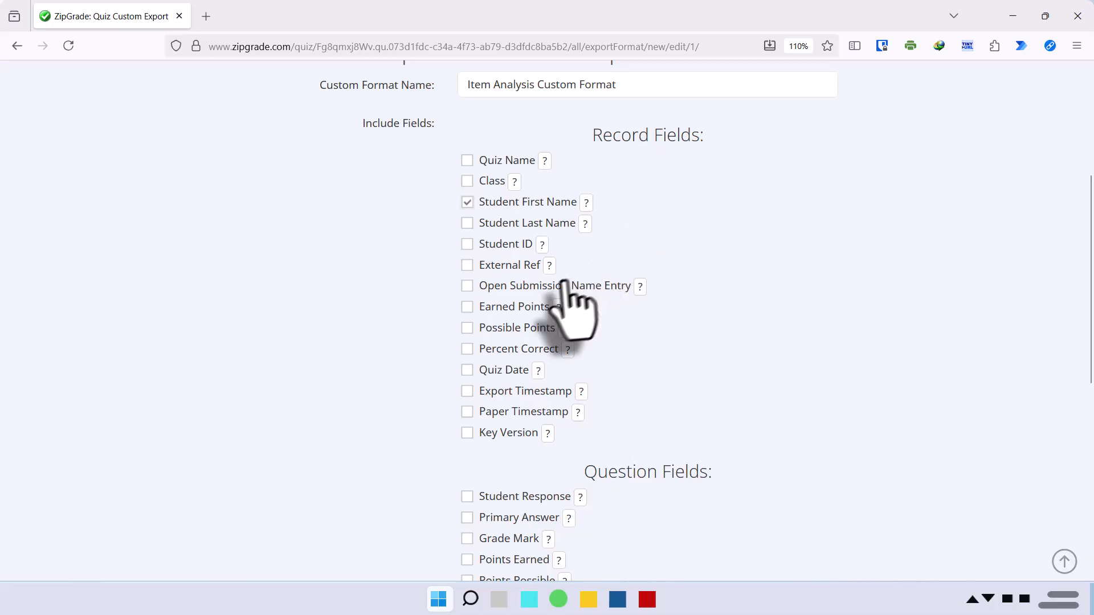
{"action": "left_click", "coordinate": [467, 308]}
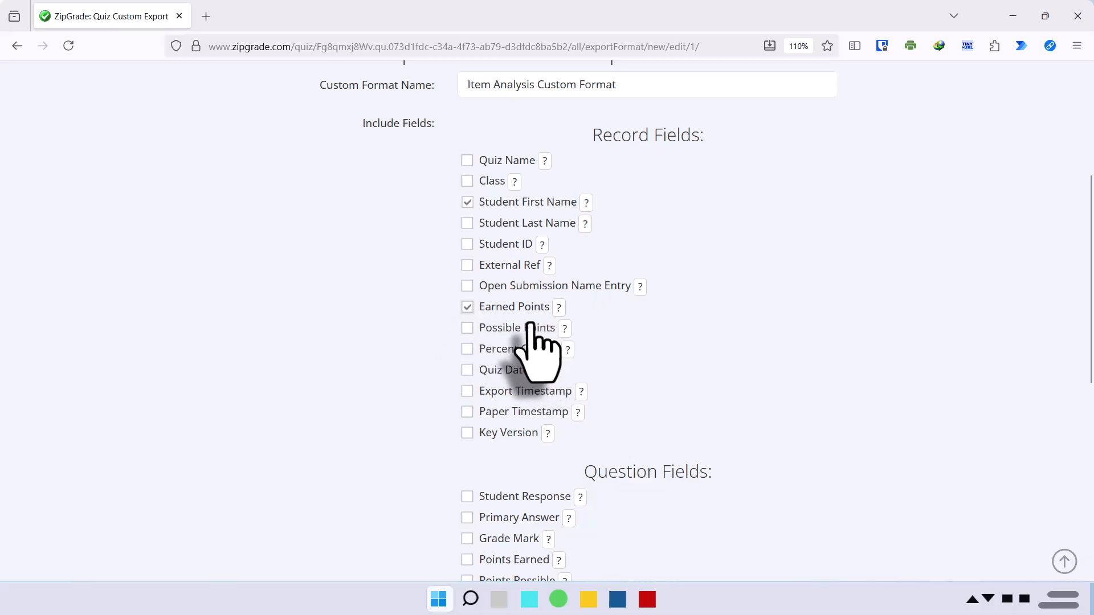
Step: Include the question fields Student Response, Primary Answer, Points Earned, Class Percentage and Discriminant Factor, and review the selected fields
{"action": "scroll", "coordinate": [536, 342], "scroll_direction": "down", "scroll_amount": 3}
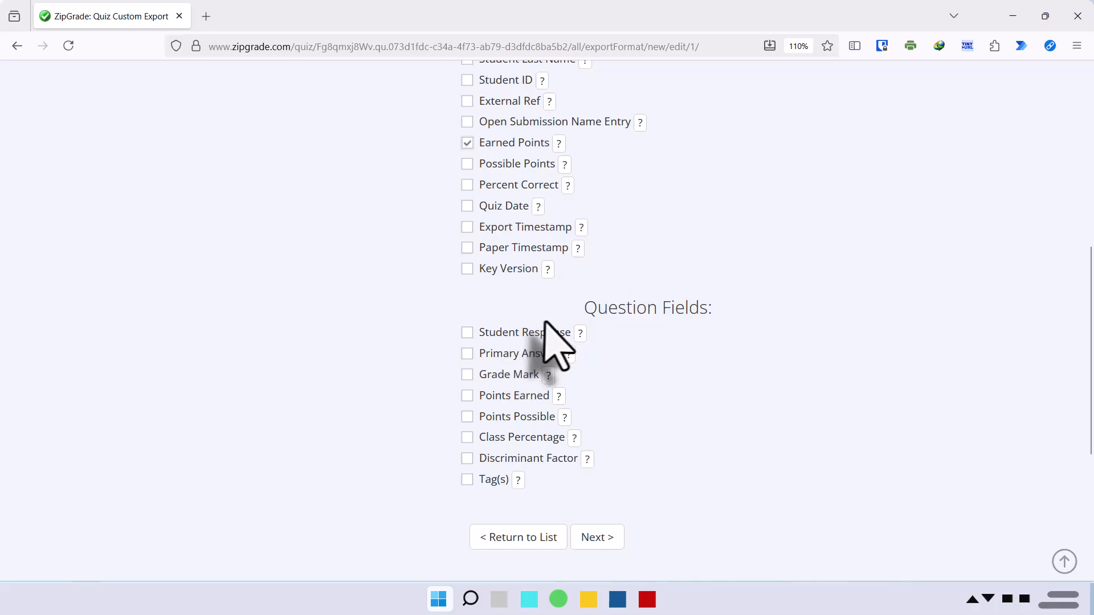
{"action": "left_click", "coordinate": [468, 334]}
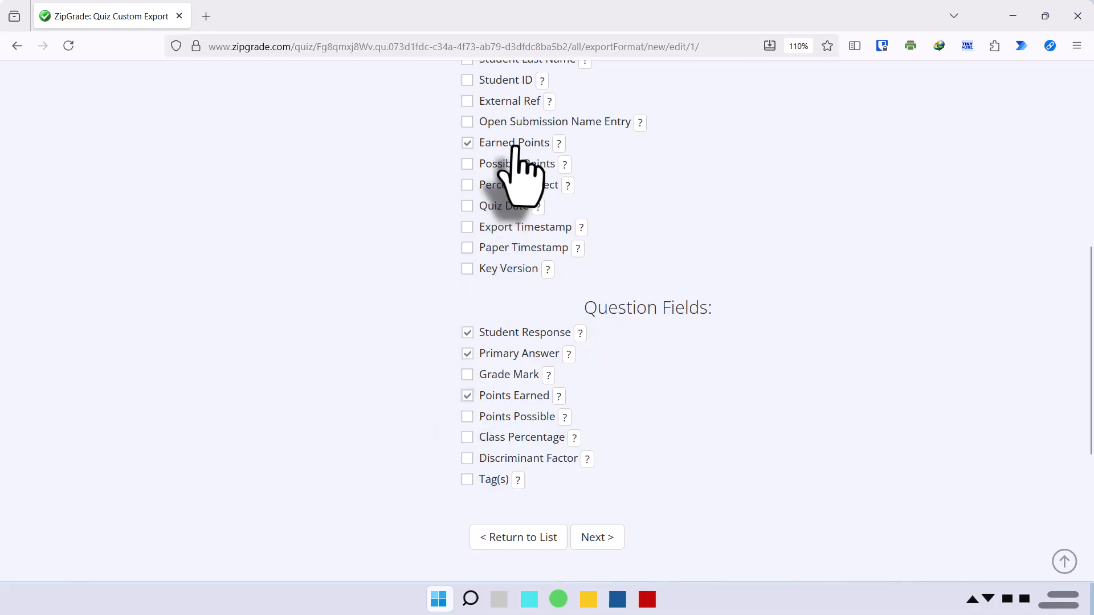
{"action": "scroll", "coordinate": [559, 211], "scroll_direction": "up", "scroll_amount": 4}
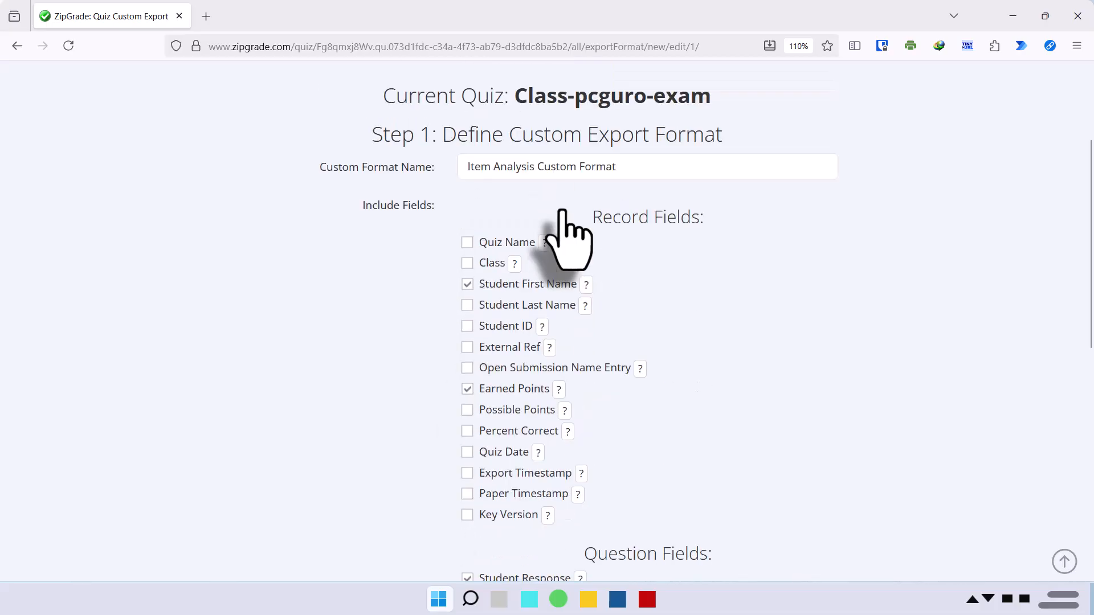
{"action": "scroll", "coordinate": [569, 250], "scroll_direction": "down", "scroll_amount": 1}
{"action": "scroll", "coordinate": [569, 324], "scroll_direction": "down", "scroll_amount": 4}
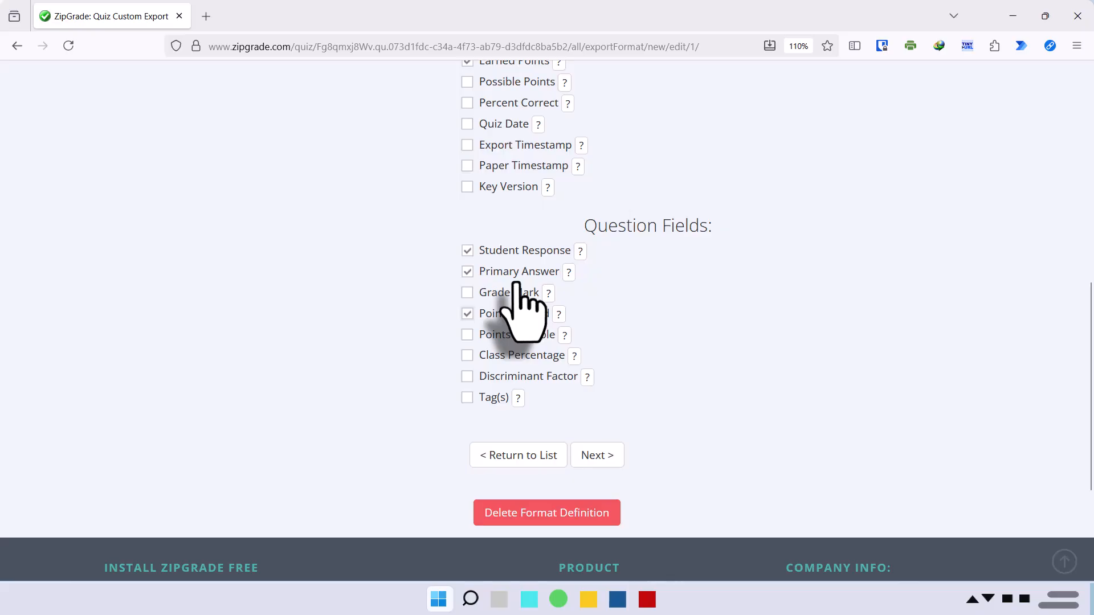
{"action": "left_click", "coordinate": [468, 357]}
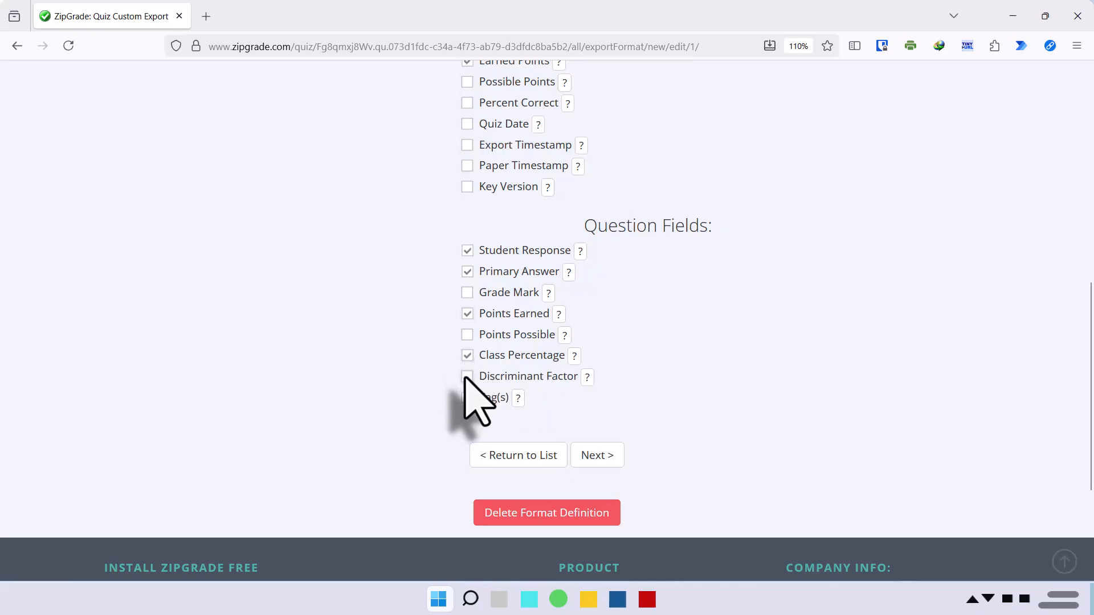
{"action": "scroll", "coordinate": [625, 403], "scroll_direction": "up", "scroll_amount": 2}
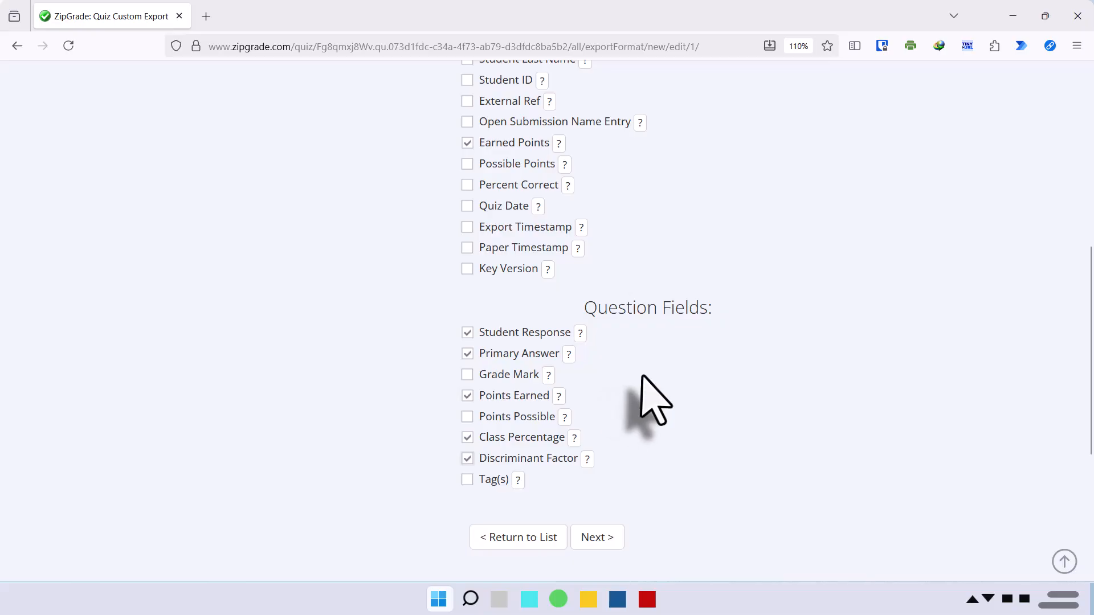
{"action": "scroll", "coordinate": [644, 378], "scroll_direction": "up", "scroll_amount": 2}
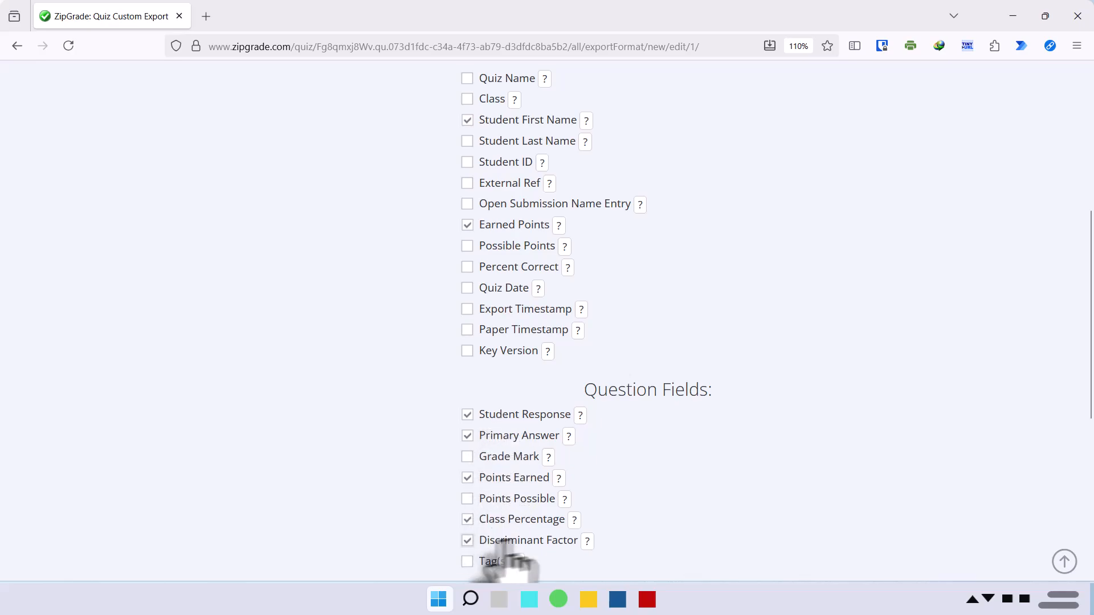
Step: Proceed to the field order of the export format and move Discriminant Factor above Student Response in the question level fields
{"action": "scroll", "coordinate": [704, 483], "scroll_direction": "down", "scroll_amount": 2}
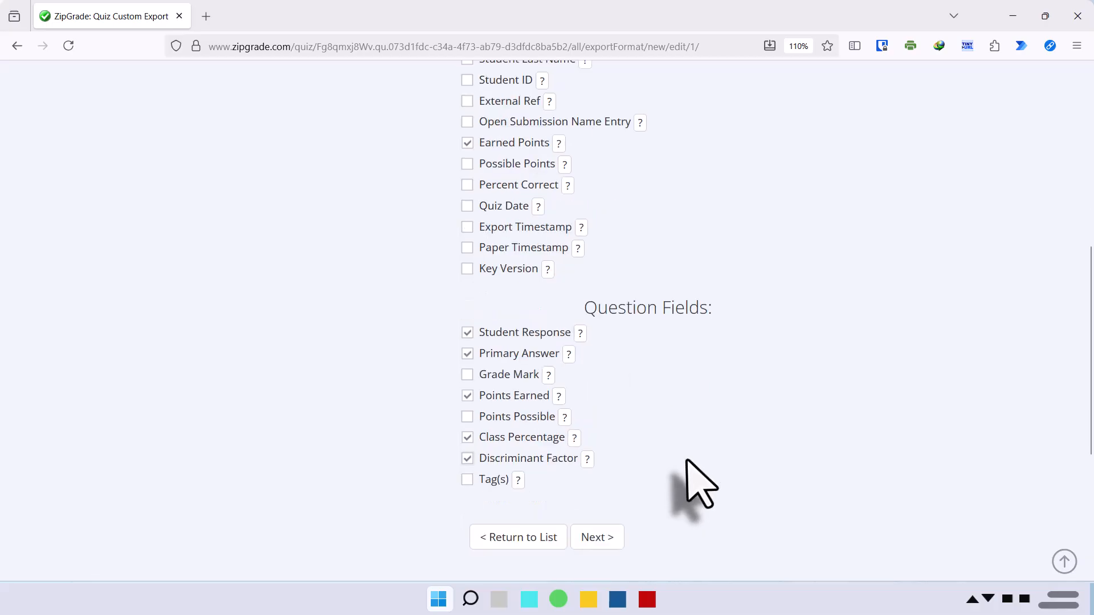
{"action": "left_click", "coordinate": [603, 536]}
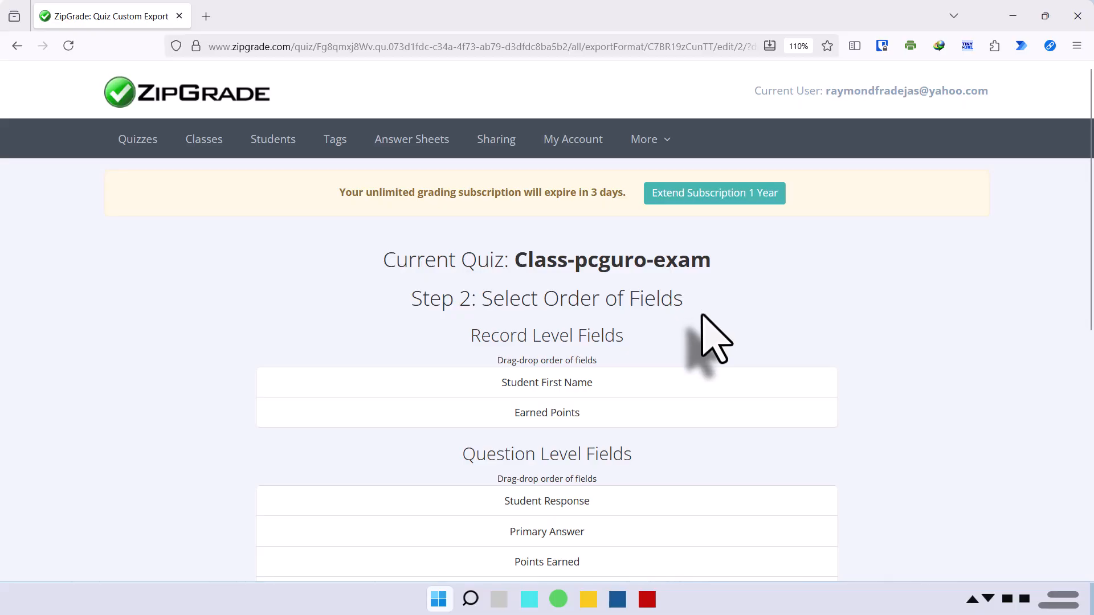
{"action": "scroll", "coordinate": [712, 336], "scroll_direction": "down", "scroll_amount": 1}
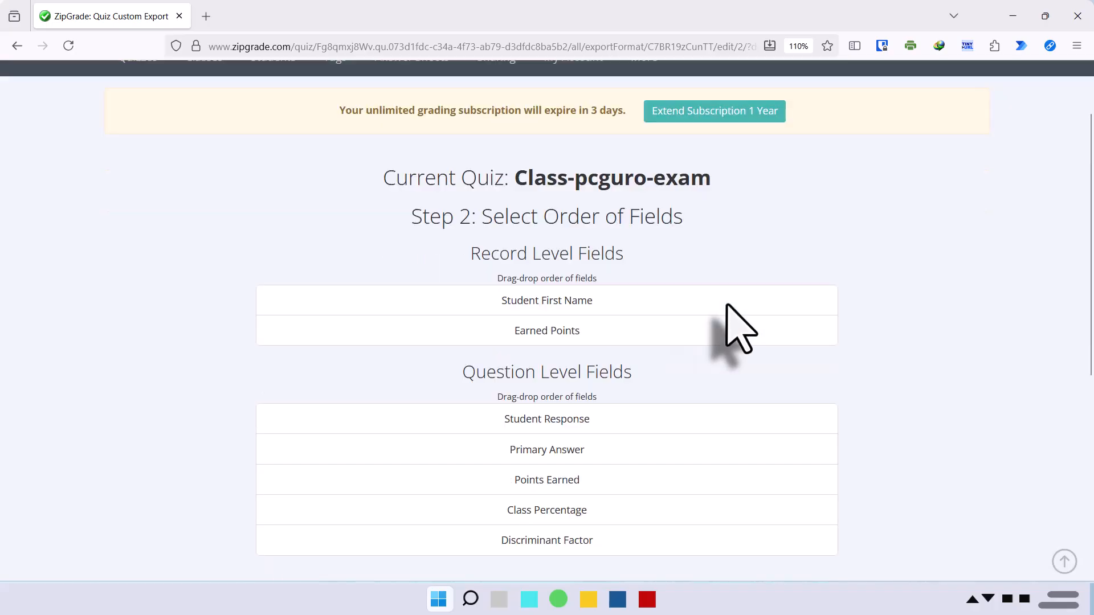
{"action": "scroll", "coordinate": [735, 330], "scroll_direction": "down", "scroll_amount": 1}
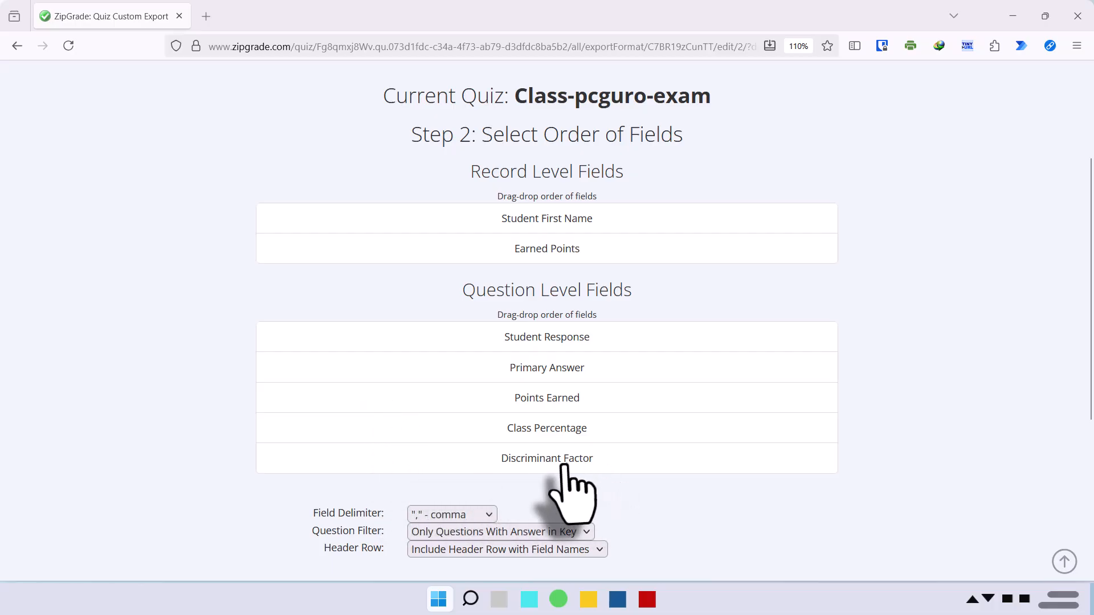
{"action": "left_click_drag", "start_coordinate": [569, 464], "coordinate": [566, 322]}
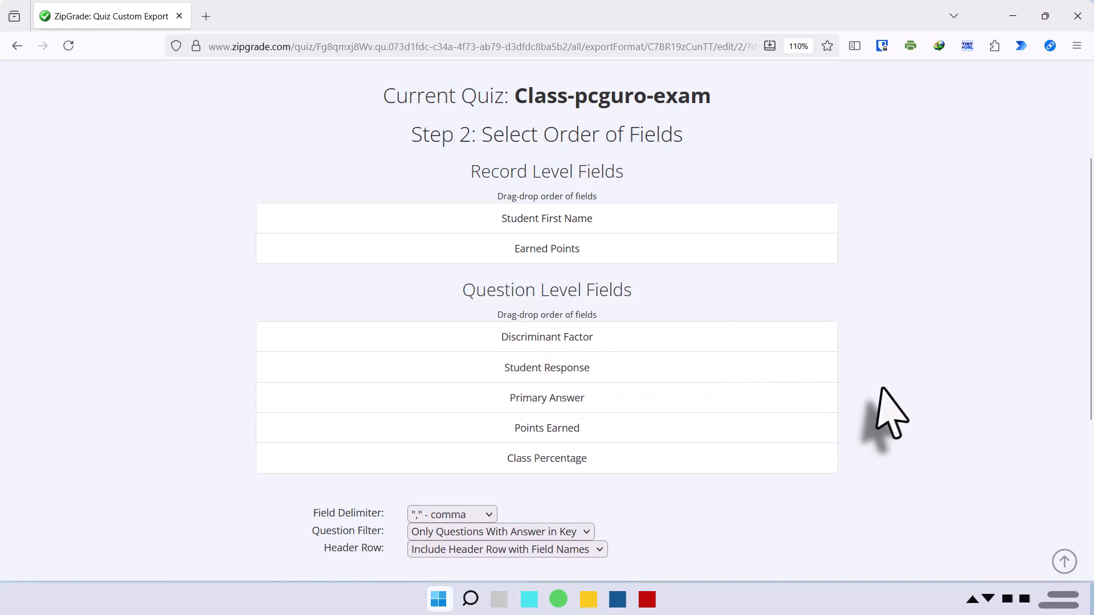
Step: Review the delimiter, question filter and header row options, then save the export format and return to the list of custom formats
{"action": "scroll", "coordinate": [877, 394], "scroll_direction": "down", "scroll_amount": 3}
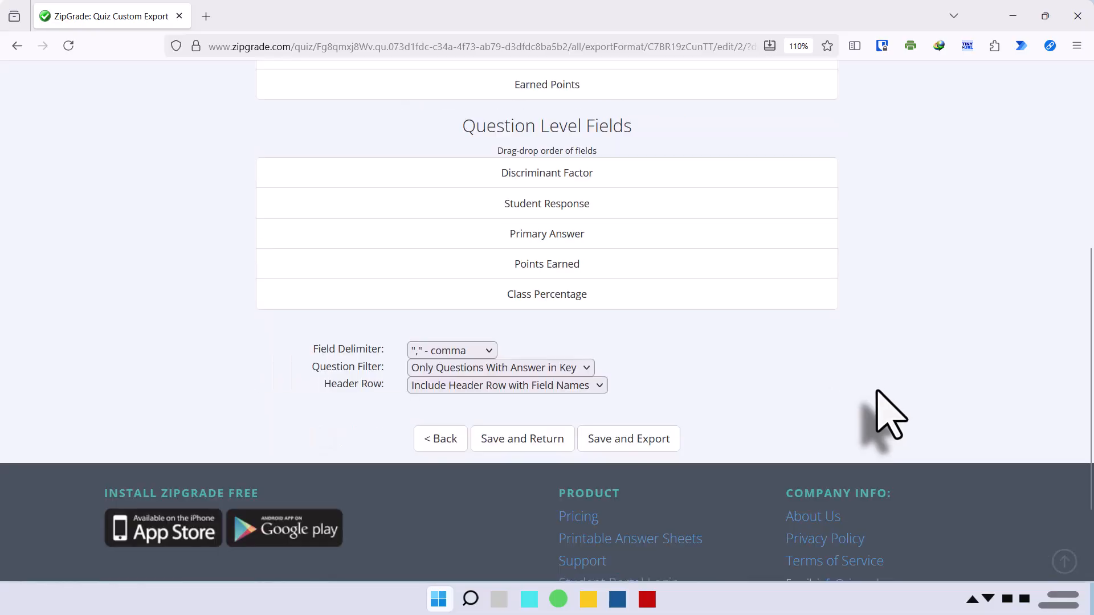
{"action": "scroll", "coordinate": [845, 398], "scroll_direction": "up", "scroll_amount": 1}
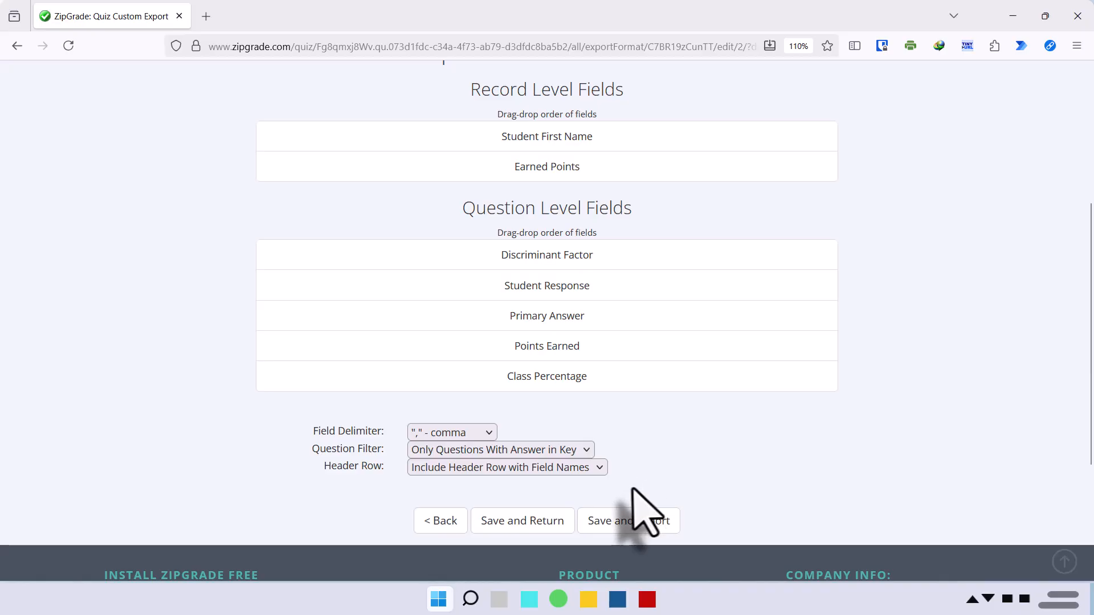
{"action": "left_click", "coordinate": [532, 528]}
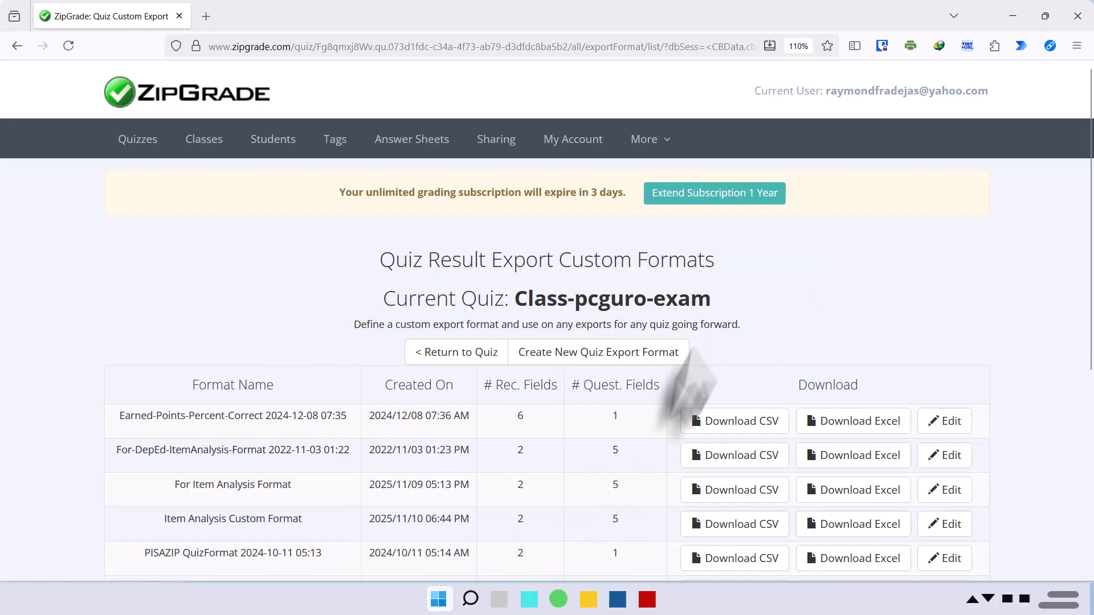
Step: Download the Class-pcguro-exam results as an Excel file using the Item Analysis Custom Format
{"action": "scroll", "coordinate": [727, 311], "scroll_direction": "down", "scroll_amount": 2}
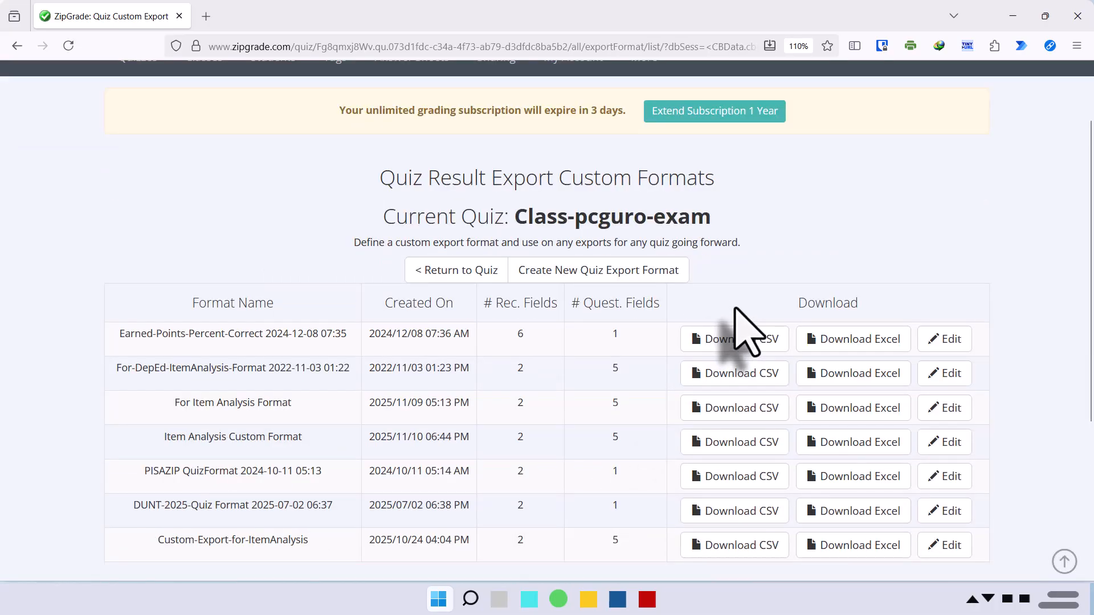
{"action": "scroll", "coordinate": [627, 319], "scroll_direction": "down", "scroll_amount": 2}
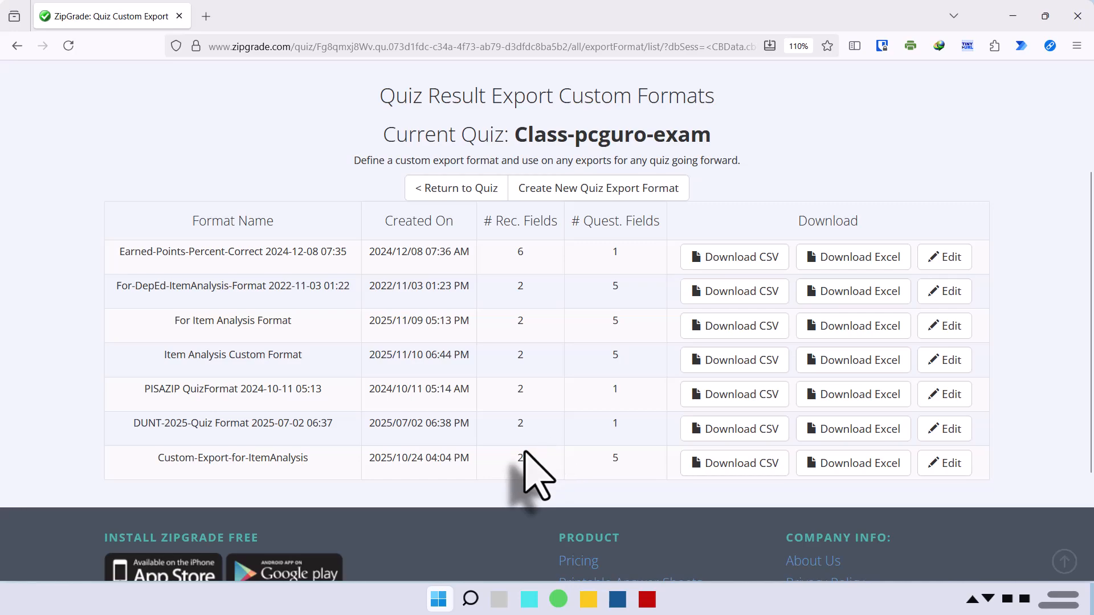
{"action": "scroll", "coordinate": [325, 371], "scroll_direction": "up", "scroll_amount": 2}
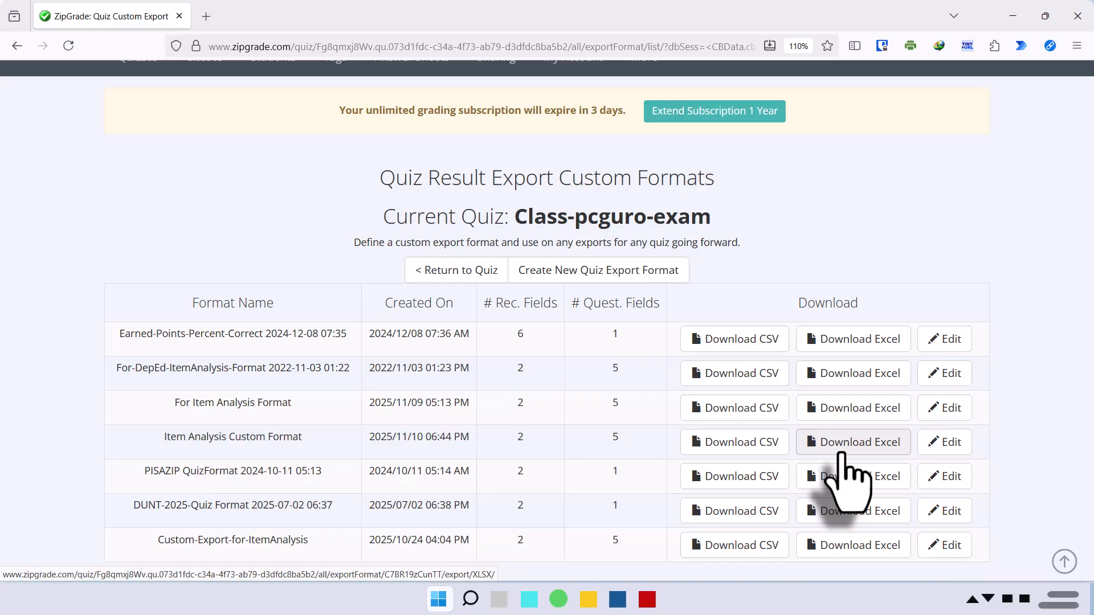
{"action": "left_click", "coordinate": [881, 445]}
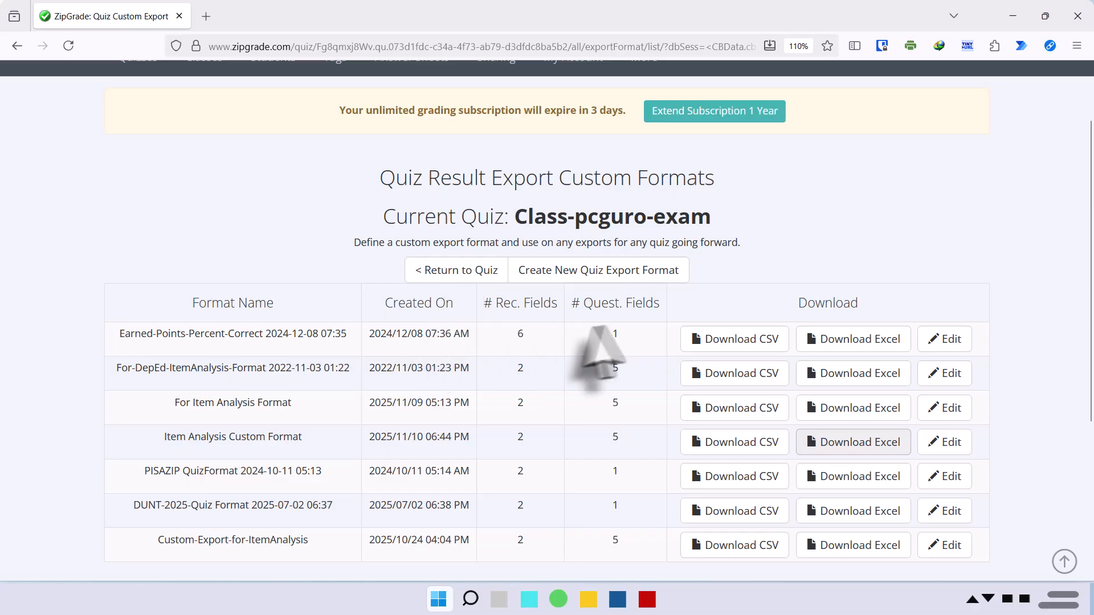
Step: Locate the newly downloaded Class-pcguro-exam Item Analysis Custom Format file in the Downloads folder and open it in Excel
{"action": "left_click", "coordinate": [1076, 47]}
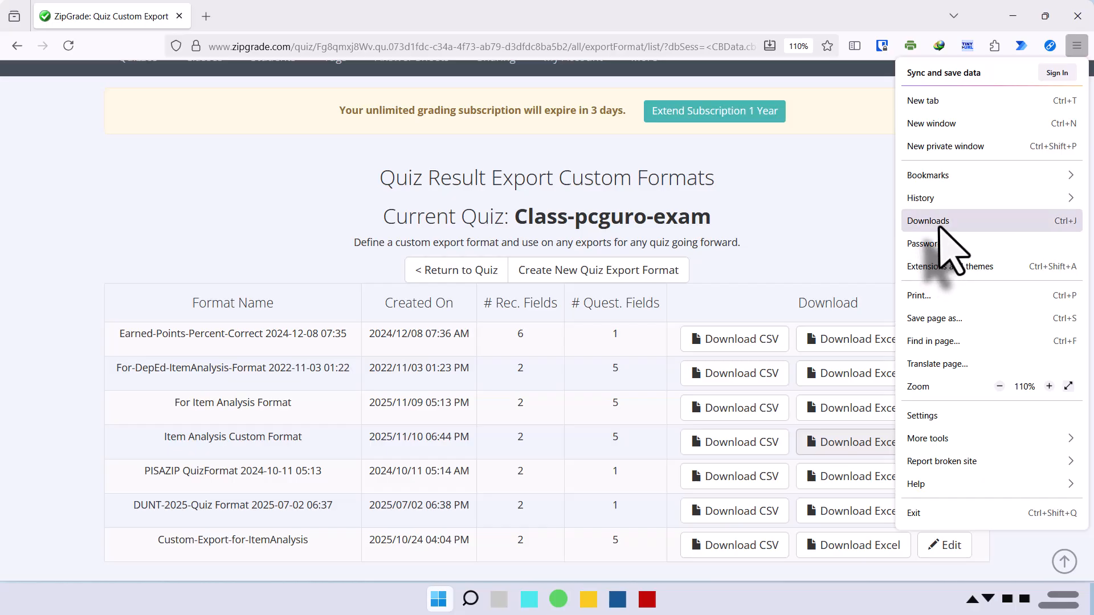
{"action": "left_click", "coordinate": [934, 222]}
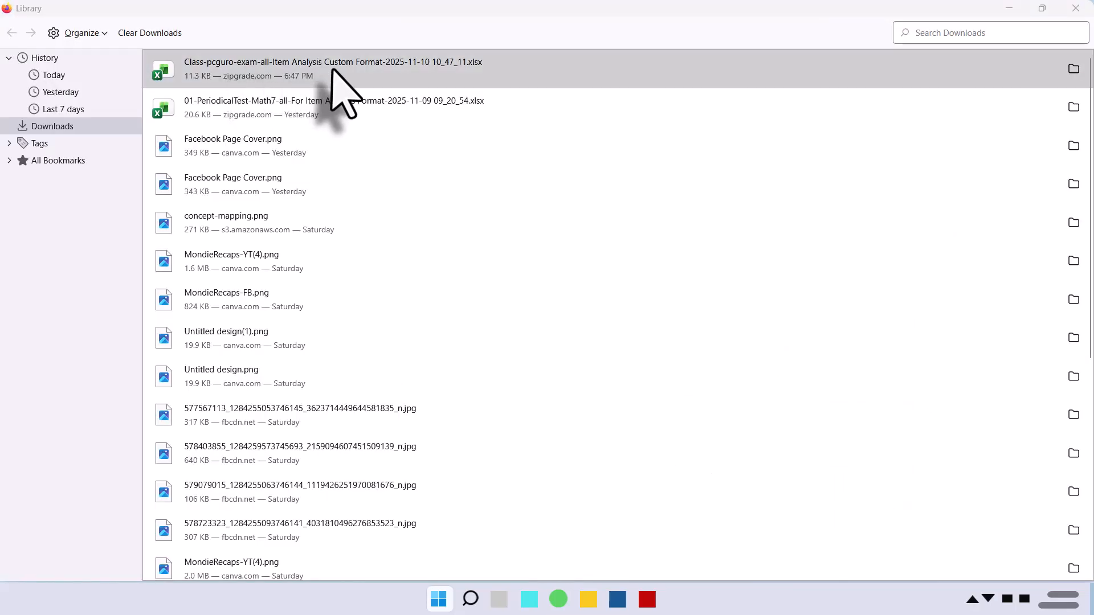
{"action": "right_click", "coordinate": [334, 70]}
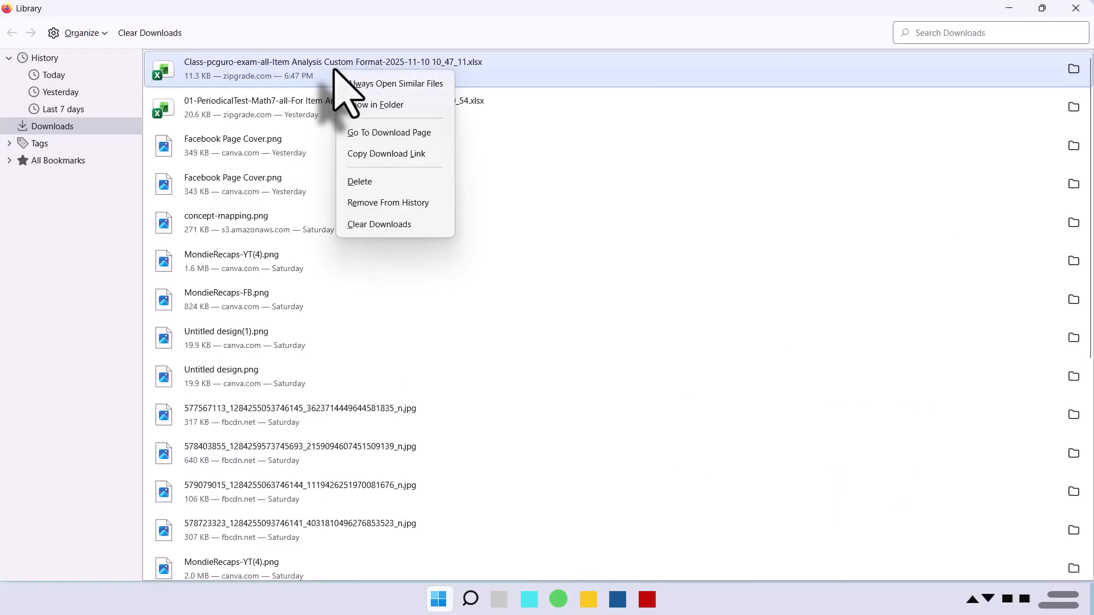
{"action": "left_click", "coordinate": [365, 79]}
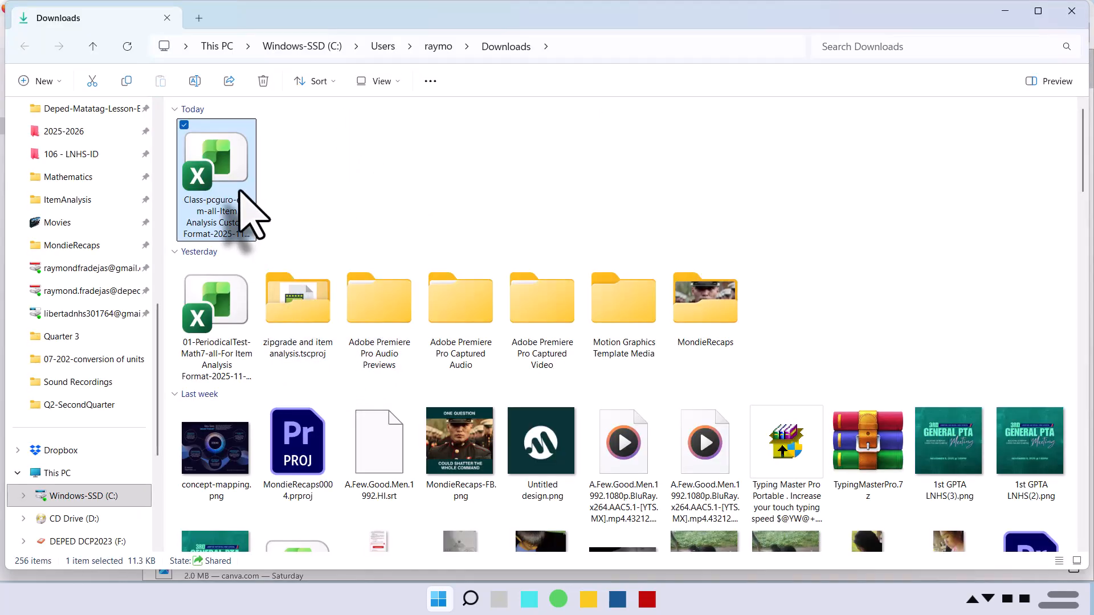
{"action": "double_click", "coordinate": [240, 193]}
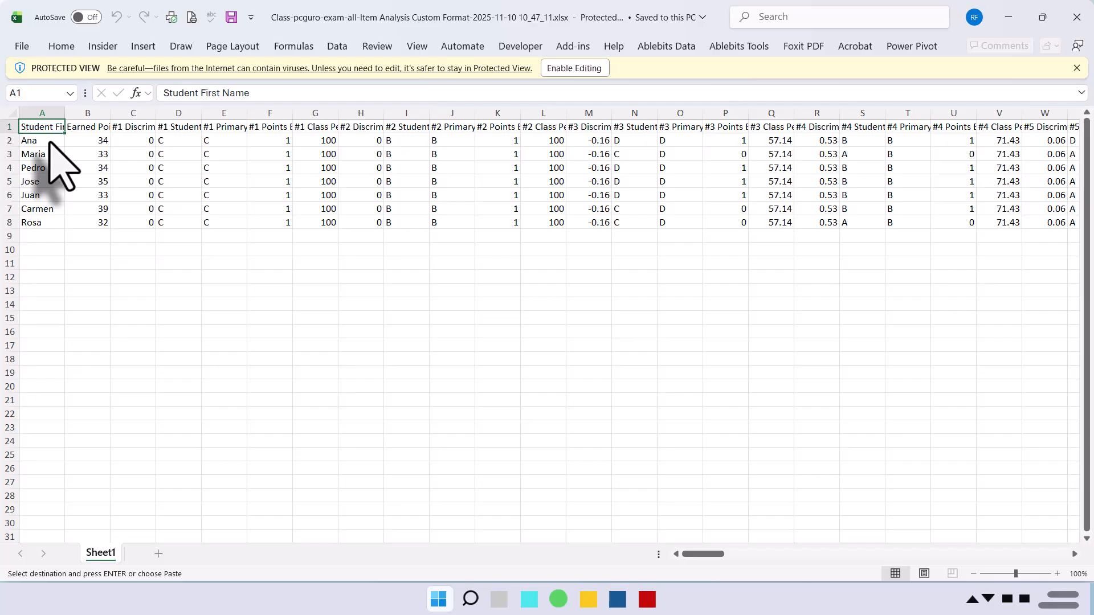
Step: Copy all student records in A2:GT8 of the exported sheet, leaving out the header row
{"action": "left_click", "coordinate": [49, 143]}
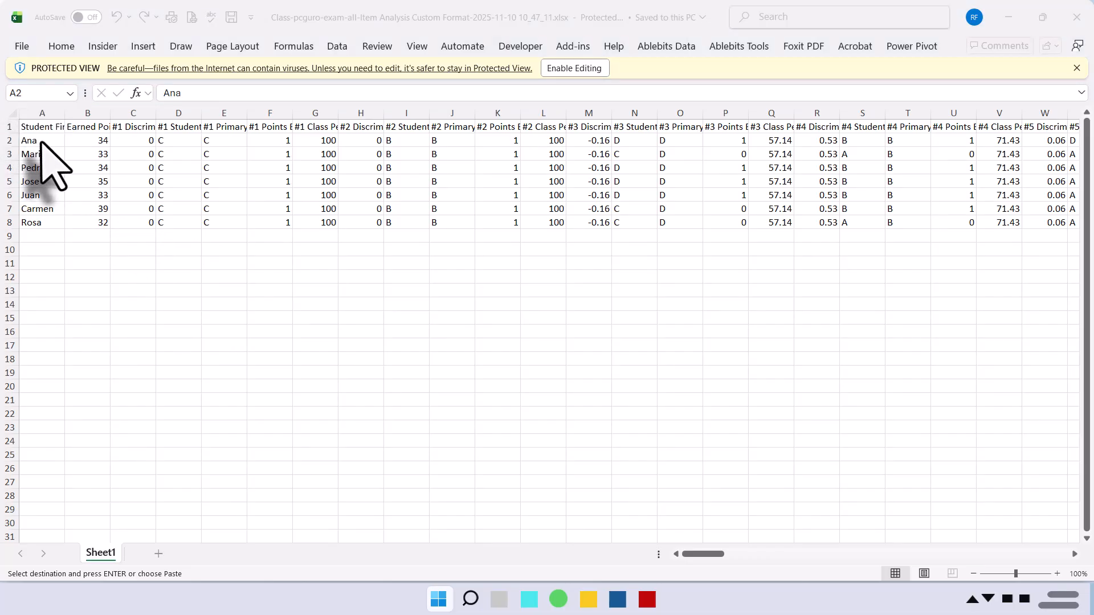
{"action": "key", "text": "shift+Down"}
{"action": "key", "text": "shift+Down"}
{"action": "key", "text": "shift+Down"}
{"action": "key", "text": "shift+Down"}
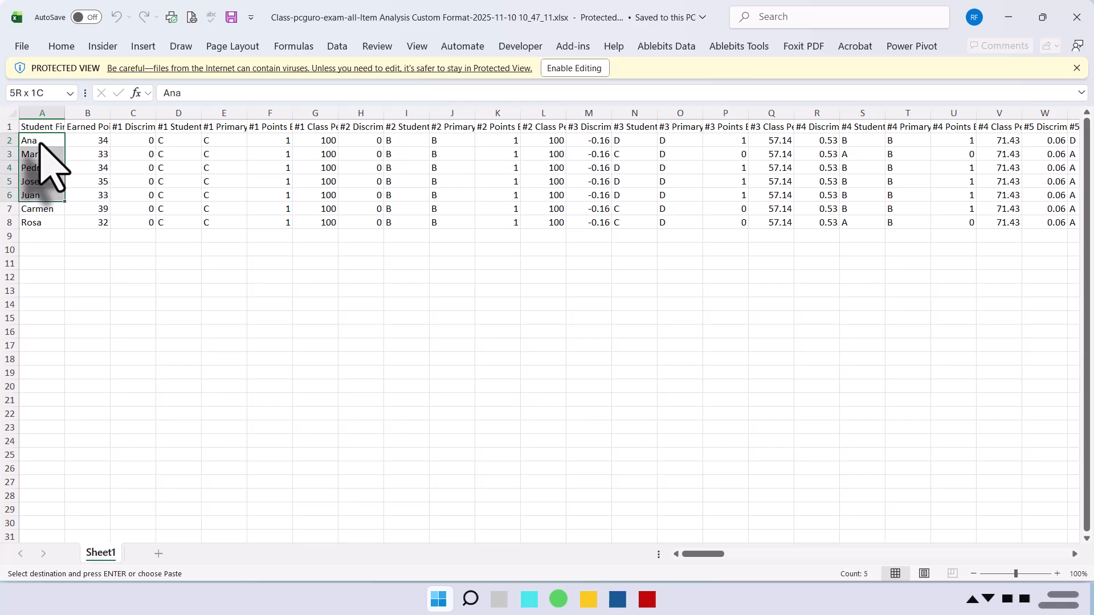
{"action": "key", "text": "shift+Down"}
{"action": "key", "text": "shift+Down"}
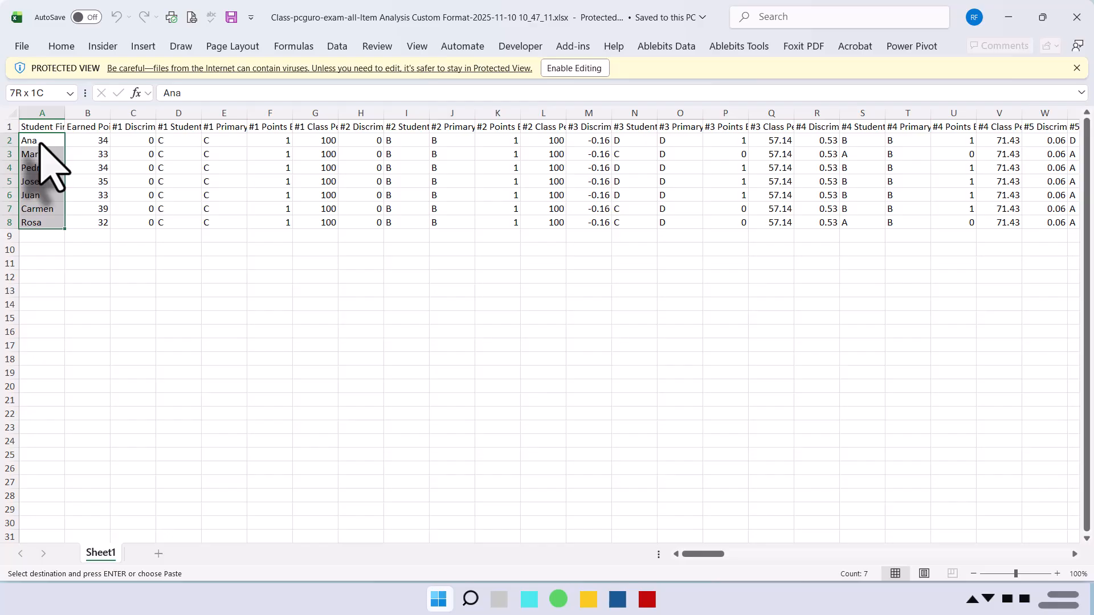
{"action": "key", "text": "ctrl+shift+Right"}
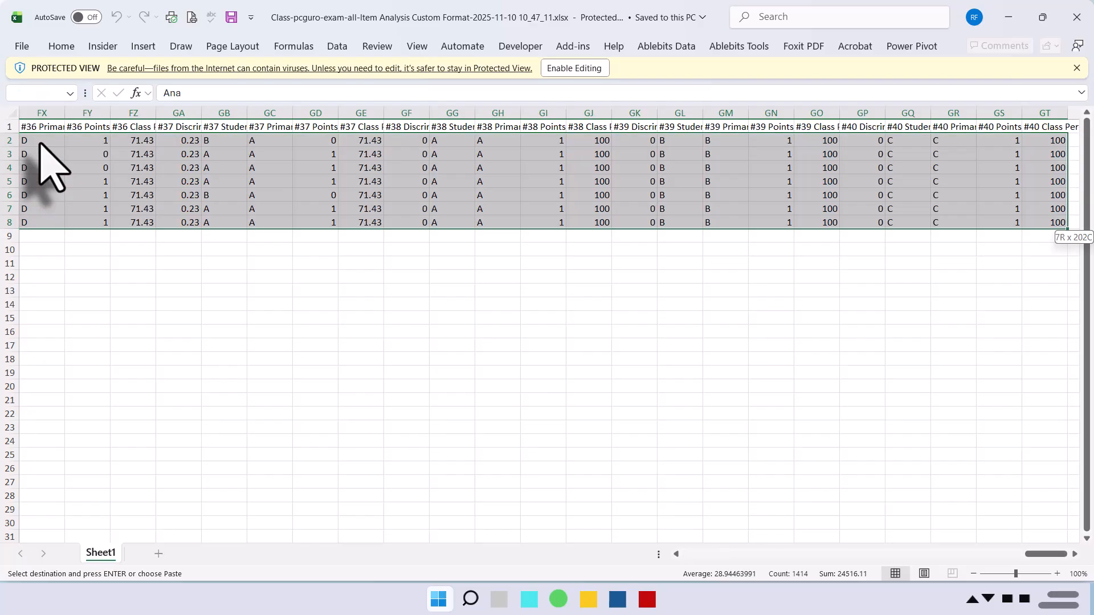
{"action": "right_click", "coordinate": [95, 166]}
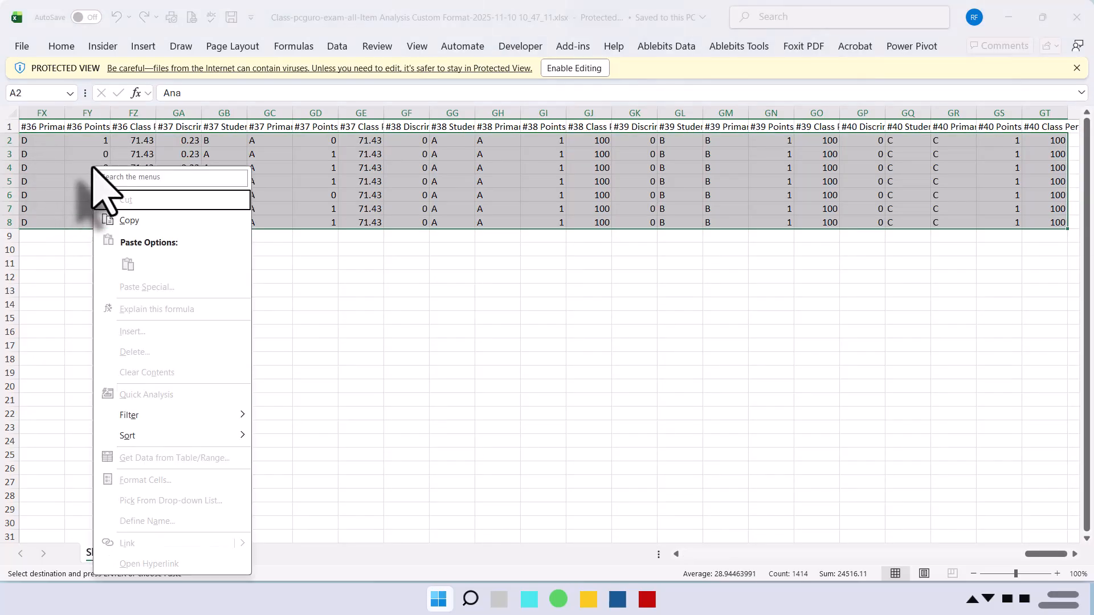
{"action": "left_click", "coordinate": [125, 222]}
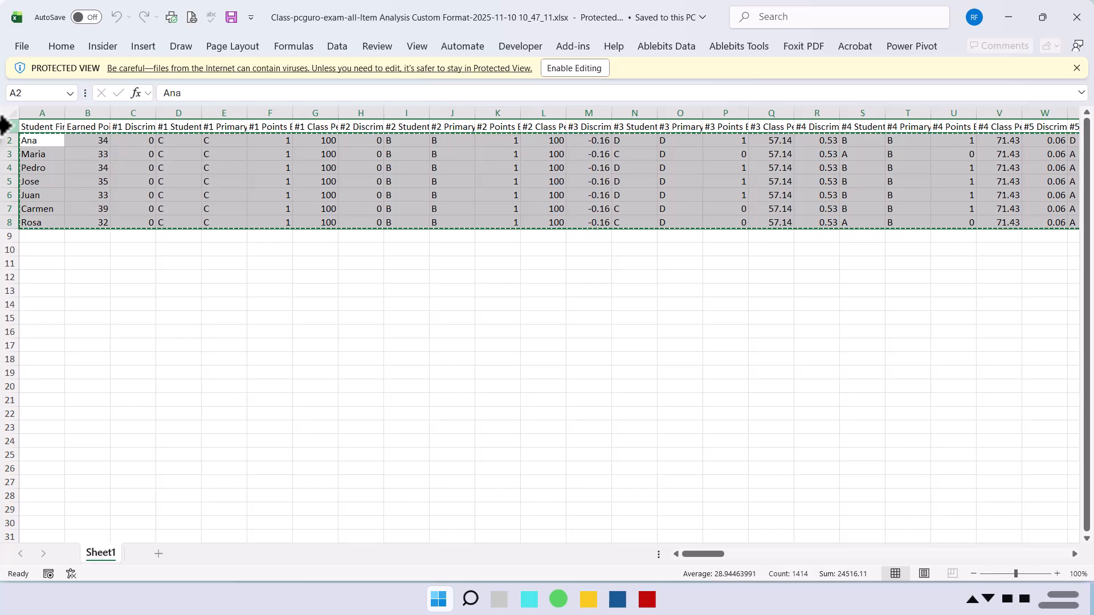
Step: Switch to the Item.Analysis.xlsm workbook, go to its data encoding sheet and paste the copied student records from the clipboard
{"action": "key", "text": "alt+Tab"}
{"action": "key", "text": "alt+Tab"}
{"action": "key", "text": "alt+Tab"}
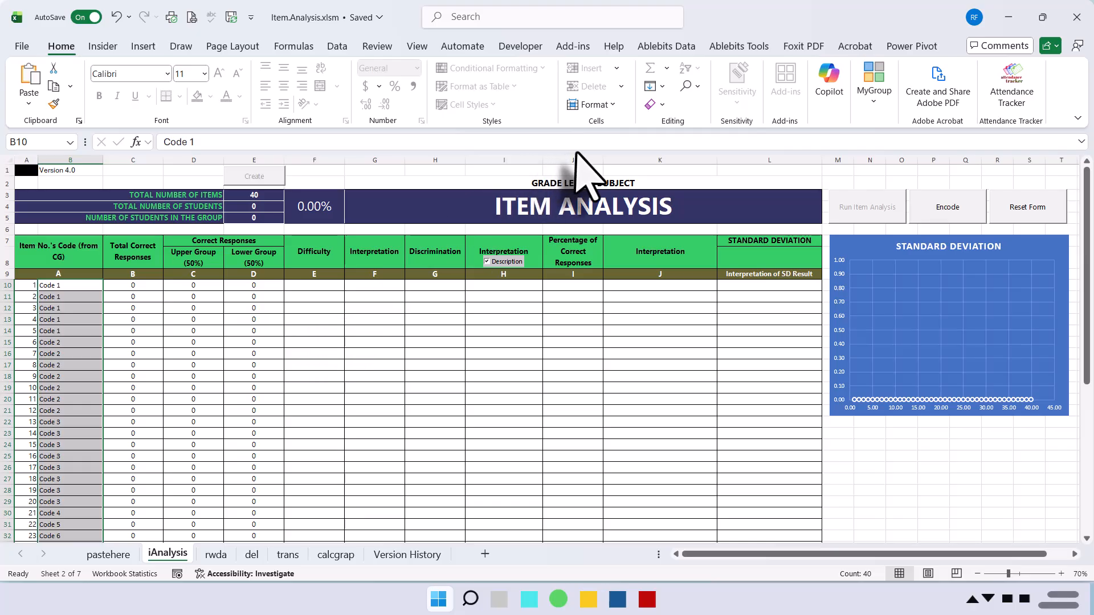
{"action": "left_click_drag", "start_coordinate": [574, 149], "coordinate": [408, 62]}
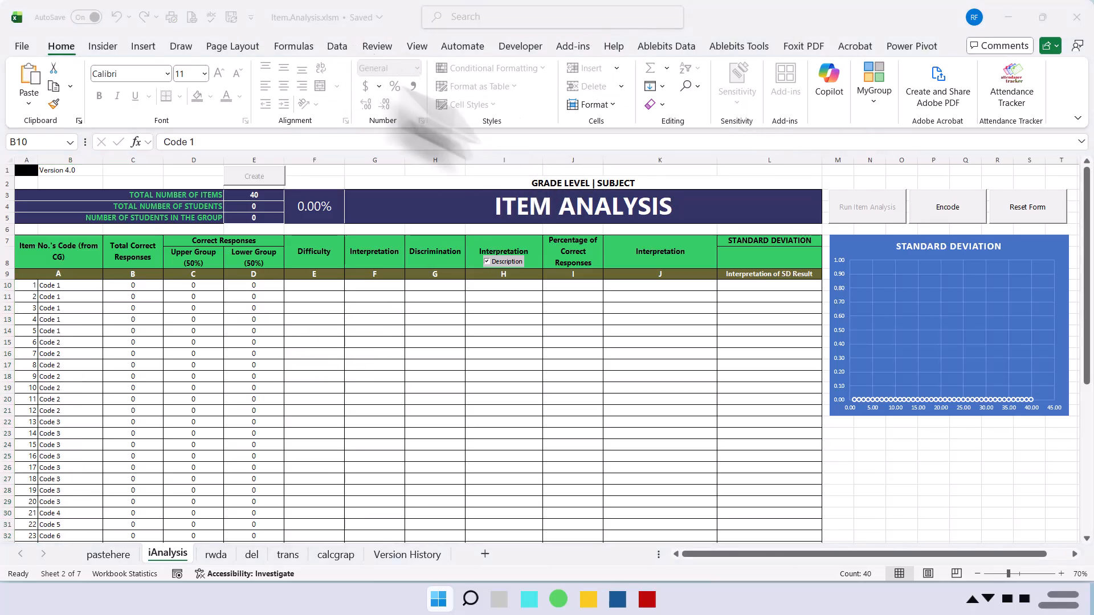
{"action": "left_click", "coordinate": [962, 212]}
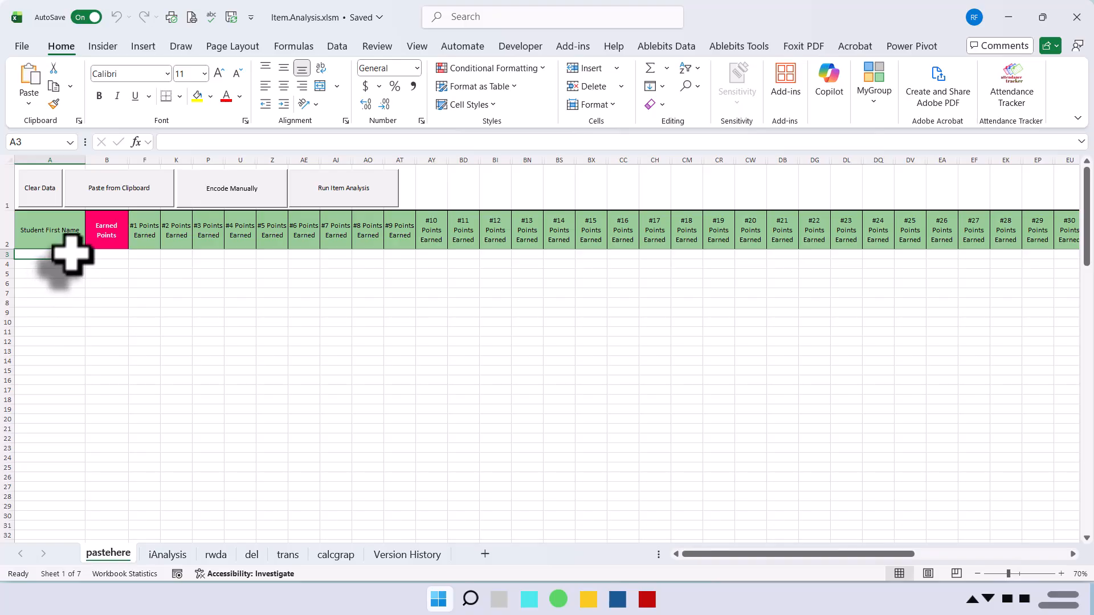
{"action": "left_click", "coordinate": [121, 194]}
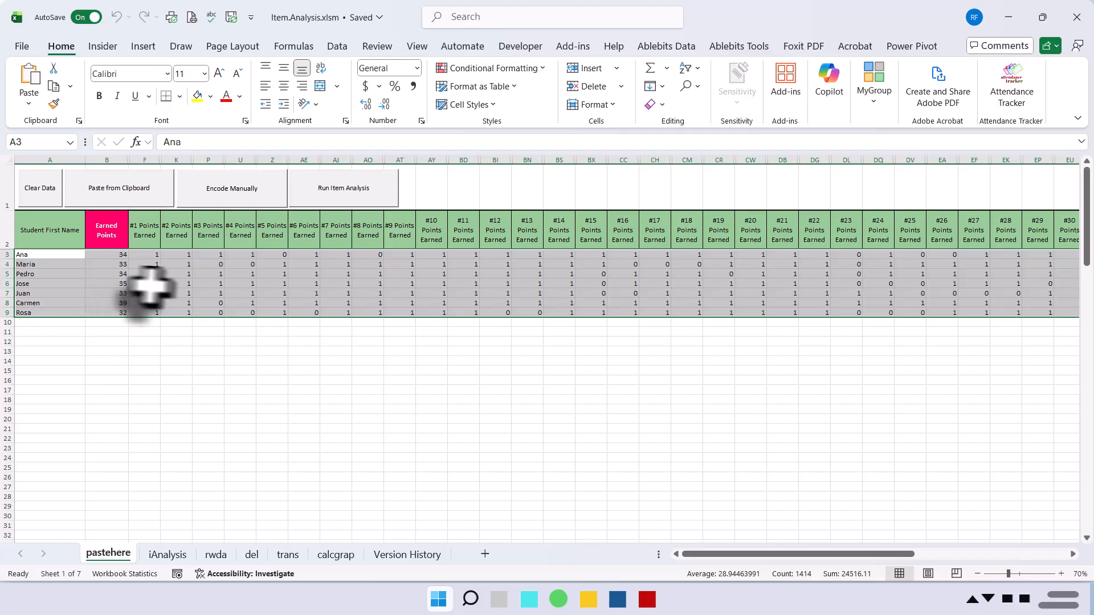
Step: Run the item analysis on the pasted exam data and dismiss the completion message
{"action": "mouse_move", "coordinate": [711, 556]}
{"action": "left_mouse_down"}
{"action": "mouse_move", "coordinate": [850, 554]}
{"action": "mouse_move", "coordinate": [720, 557]}
{"action": "left_mouse_up"}
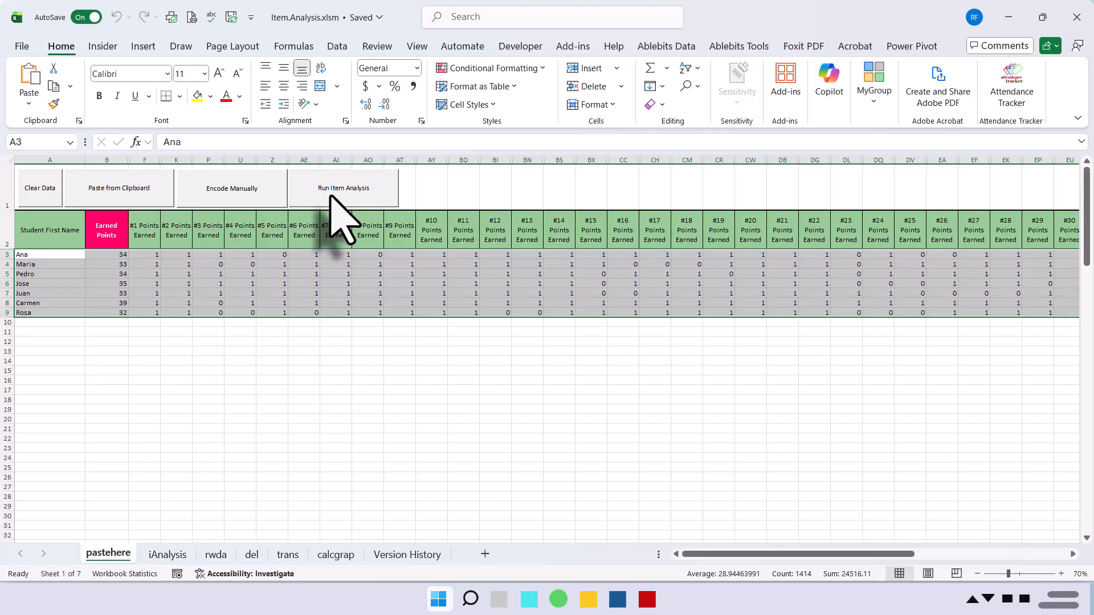
{"action": "left_click", "coordinate": [354, 192]}
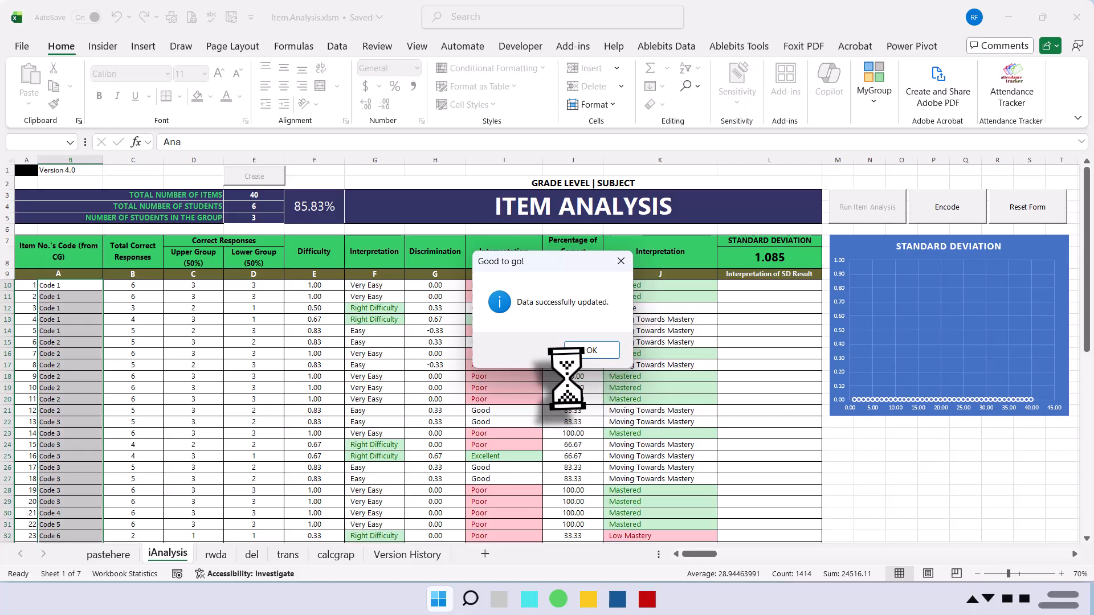
{"action": "left_click", "coordinate": [592, 350]}
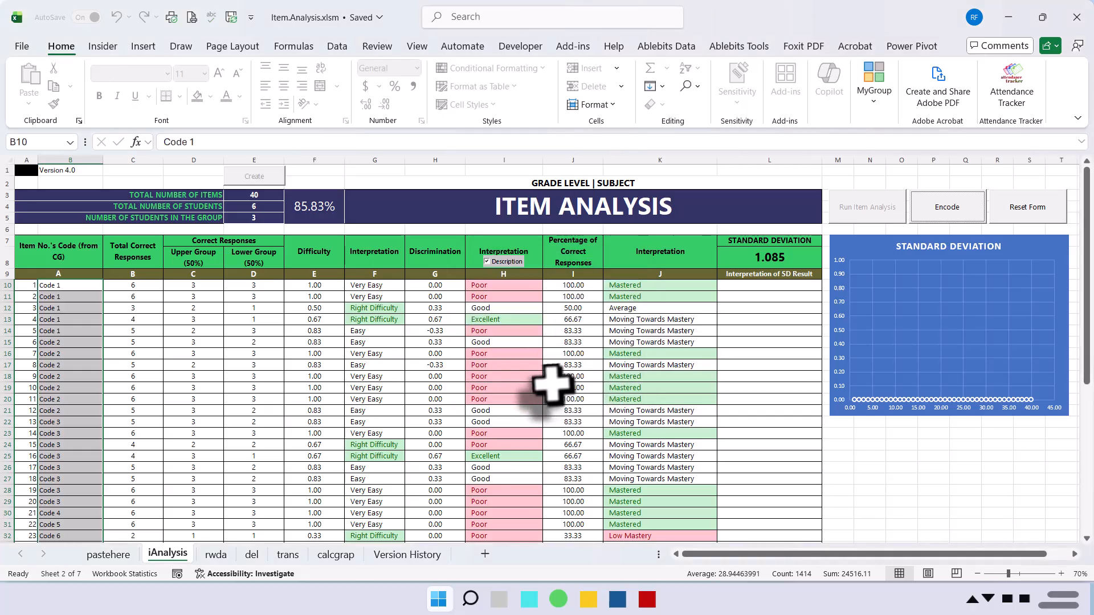